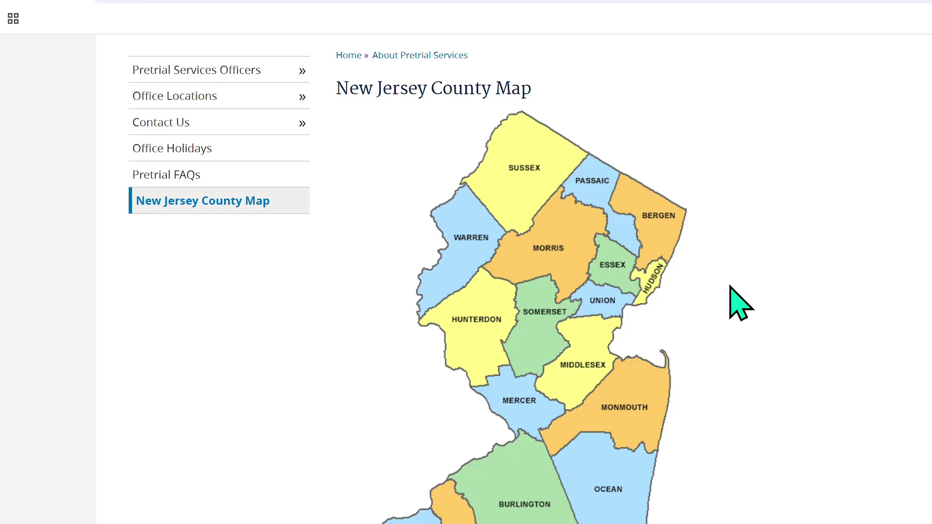
- Scroll through the 4o-generated New Jersey county map
scroll(618, 243, down, 6)
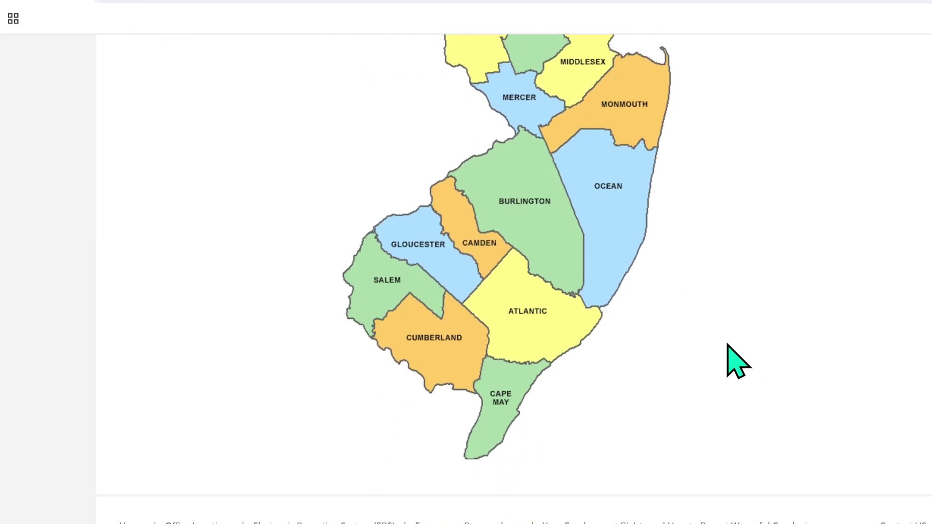
scroll(727, 344, up, 5)
scroll(727, 343, up, 2)
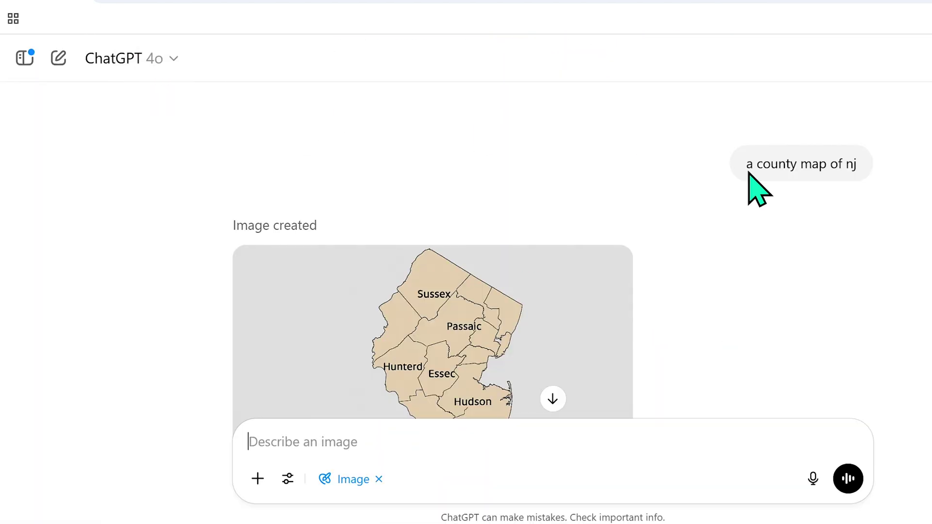
scroll(468, 198, down, 5)
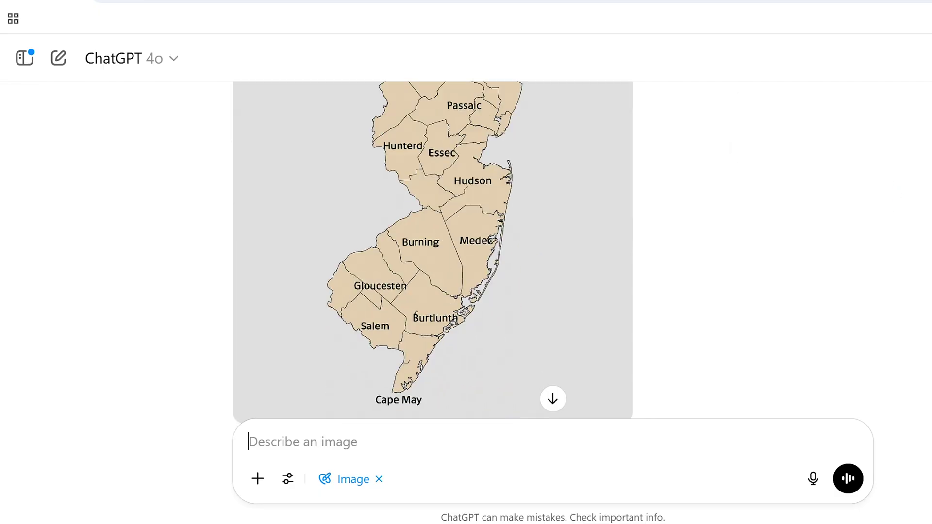
- Switch to the 4.1 chat and scroll through its New Jersey county map
click(467, 183)
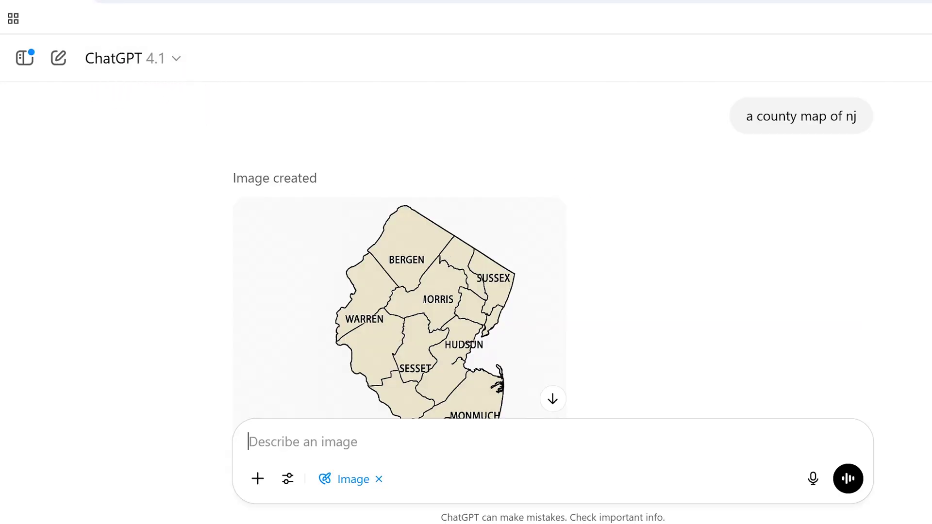
scroll(915, 364, down, 2)
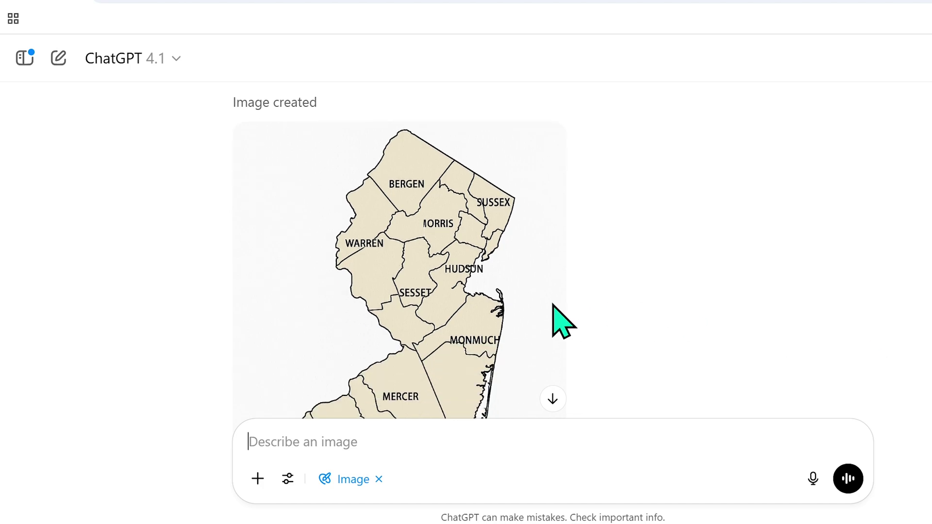
scroll(430, 195, down, 3)
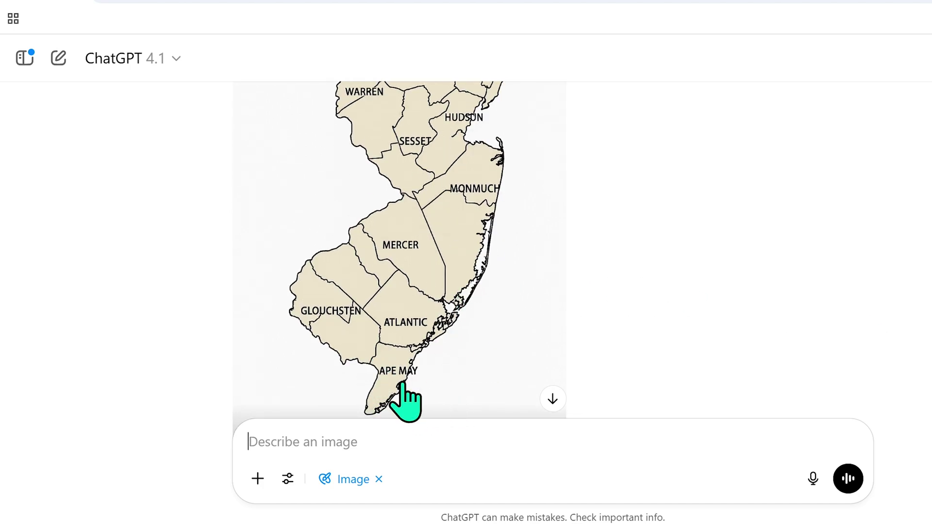
scroll(394, 374, up, 1)
scroll(394, 375, up, 3)
scroll(396, 376, down, 8)
scroll(406, 378, up, 5)
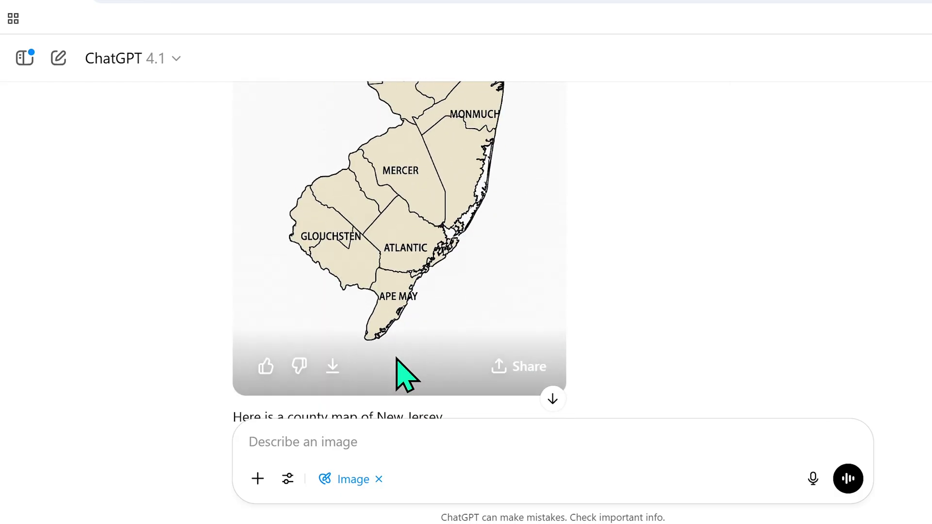
scroll(420, 362, up, 1)
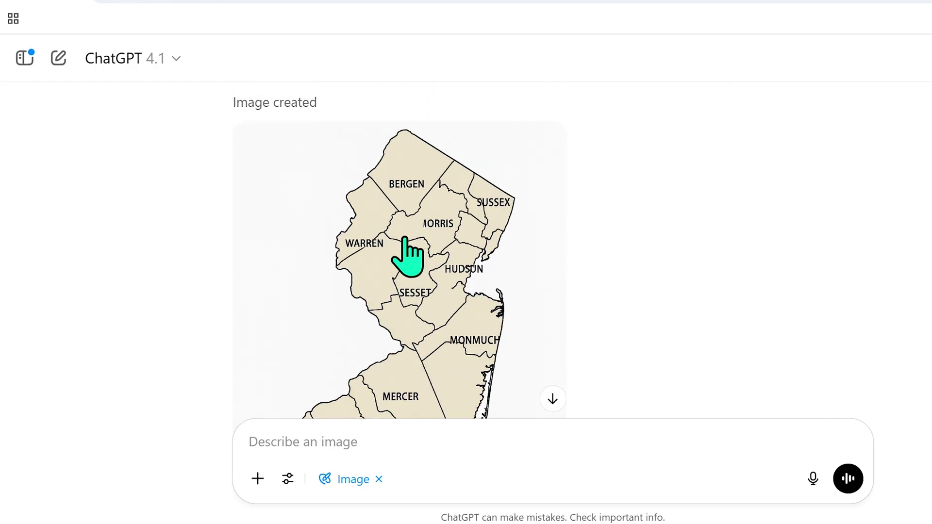
scroll(403, 239, down, 2)
scroll(403, 257, down, 2)
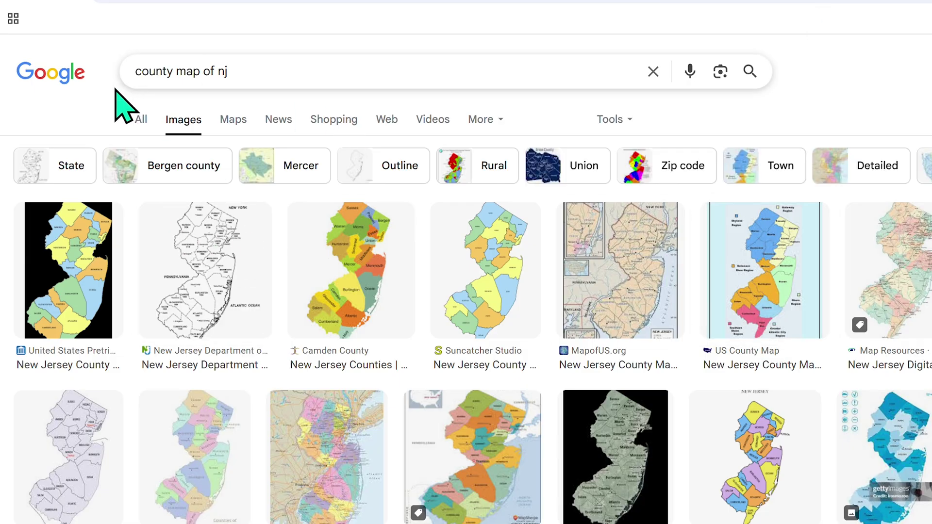
- Scroll down the Google Images results for 'county map of nj'
scroll(568, 279, down, 4)
scroll(526, 381, down, 5)
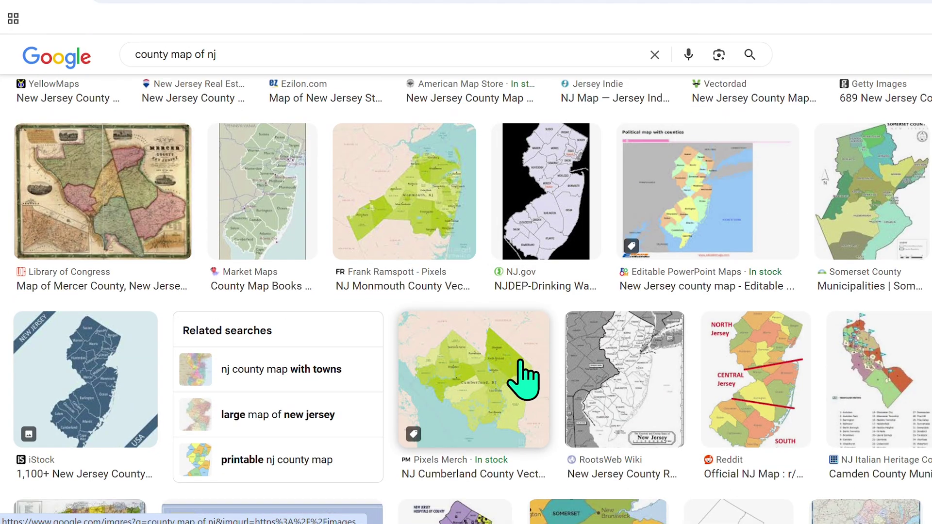
scroll(437, 395, down, 3)
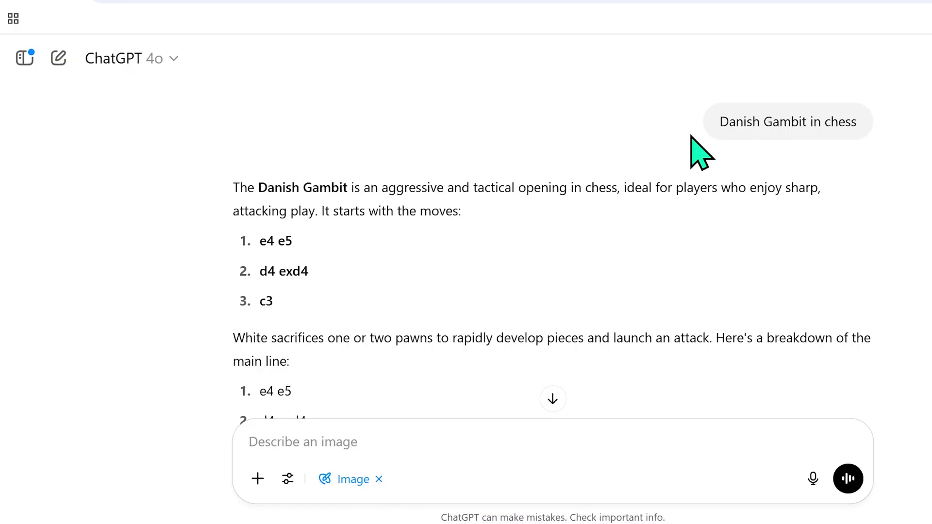
- Scroll past the 'Danish Gambit in chess' prompt and open the 4o chessboard image full-size
drag(722, 117, 816, 117)
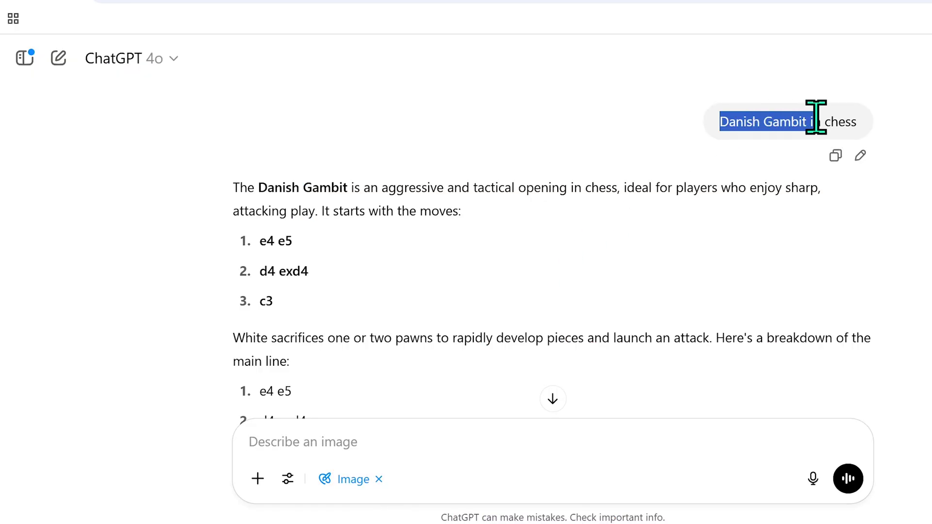
click(741, 151)
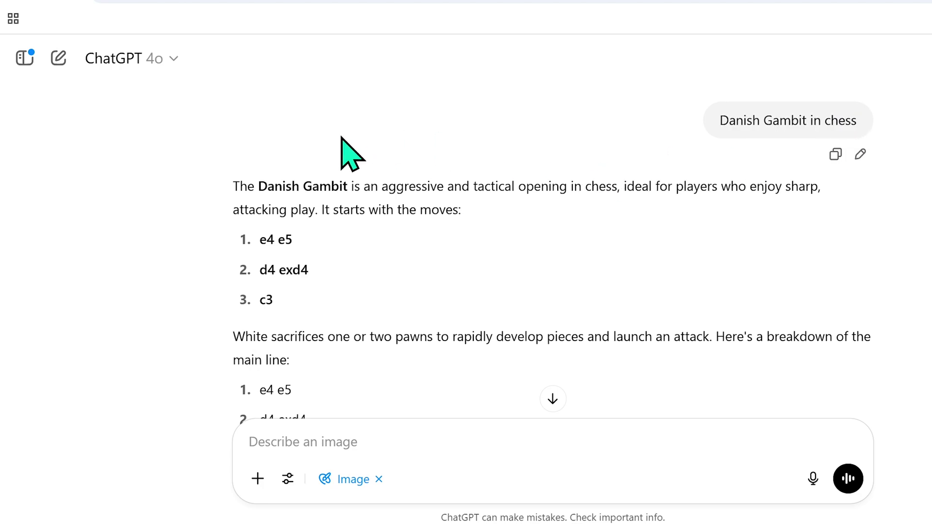
scroll(340, 141, down, 2)
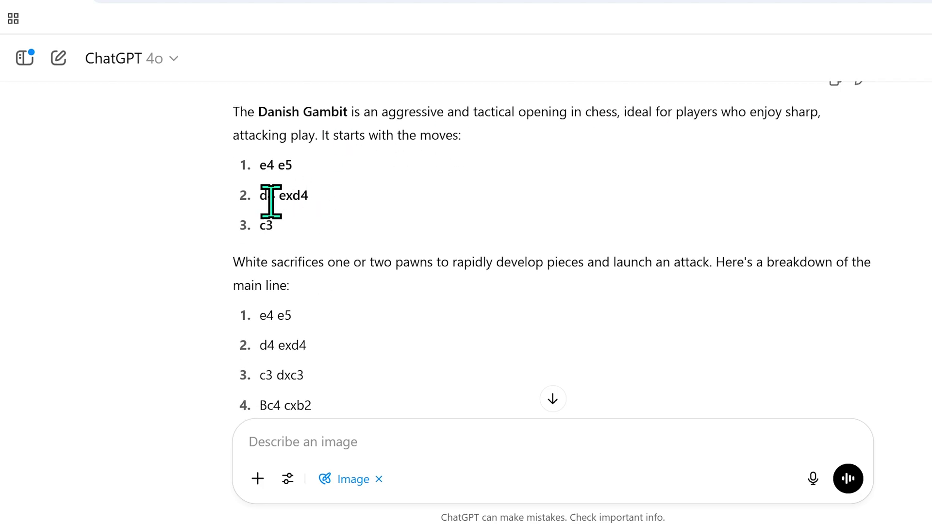
scroll(412, 248, down, 4)
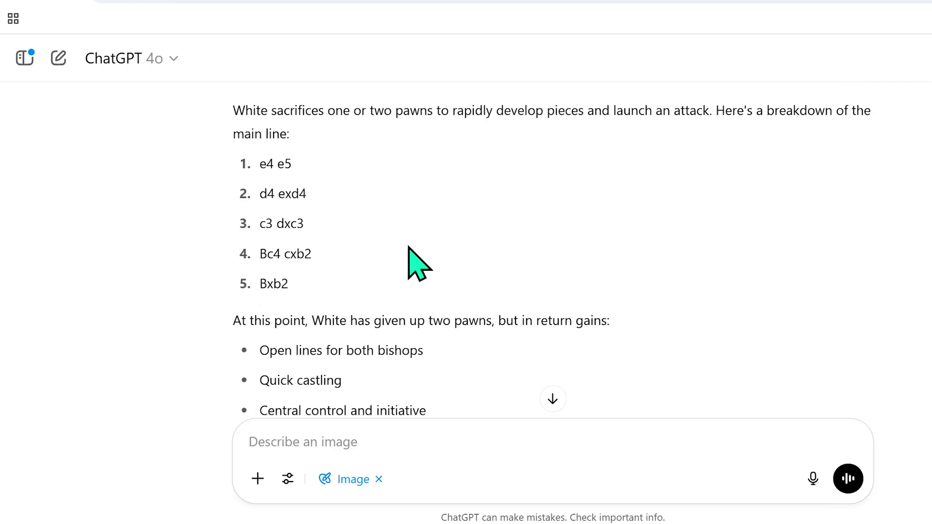
scroll(290, 190, down, 10)
scroll(350, 235, down, 5)
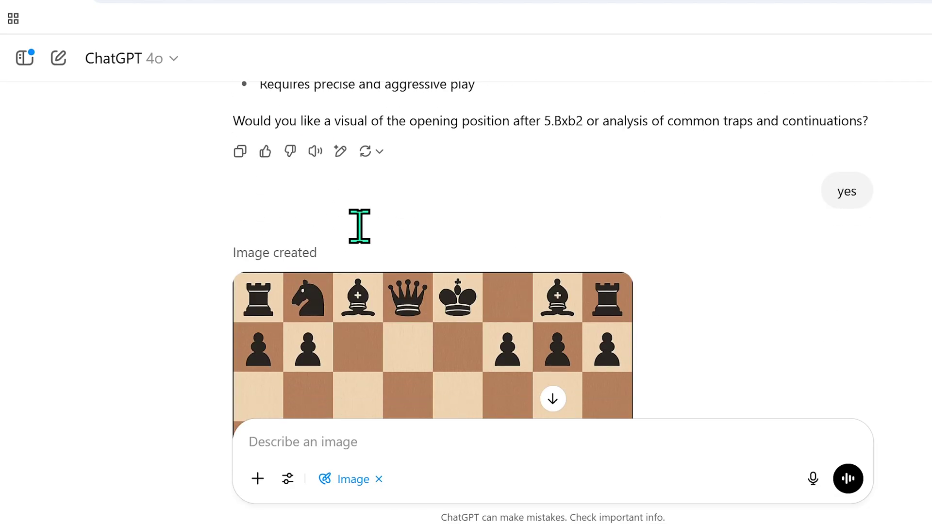
scroll(821, 255, down, 2)
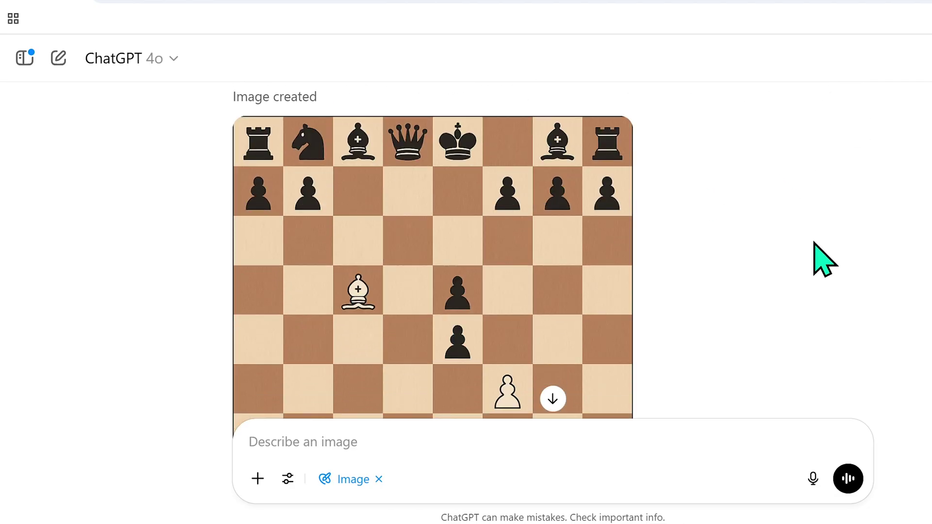
click(500, 228)
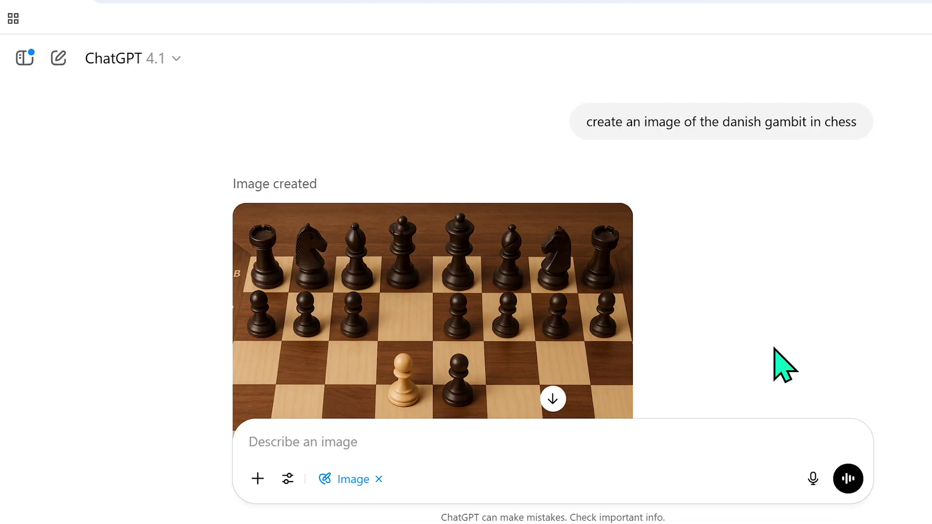
- Enlarge the 4.1 photorealistic Danish Gambit chessboard image
scroll(535, 267, down, 3)
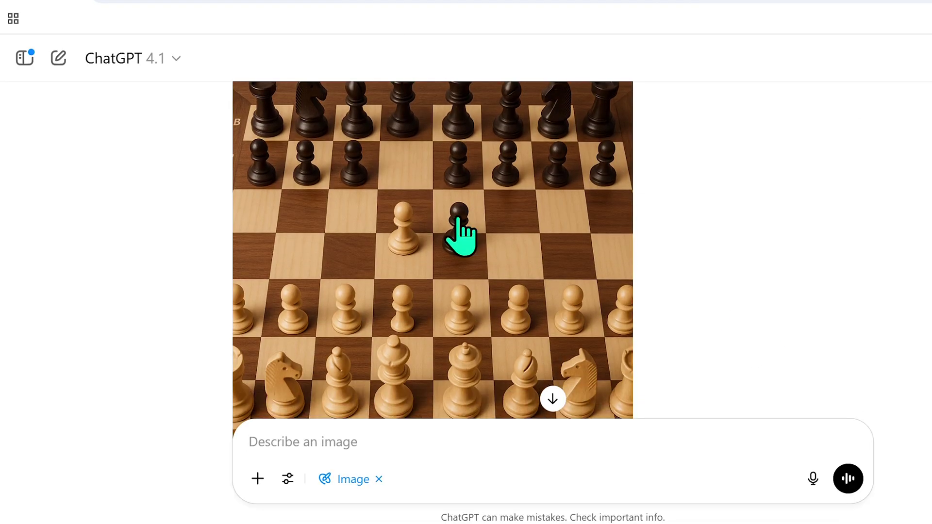
click(535, 266)
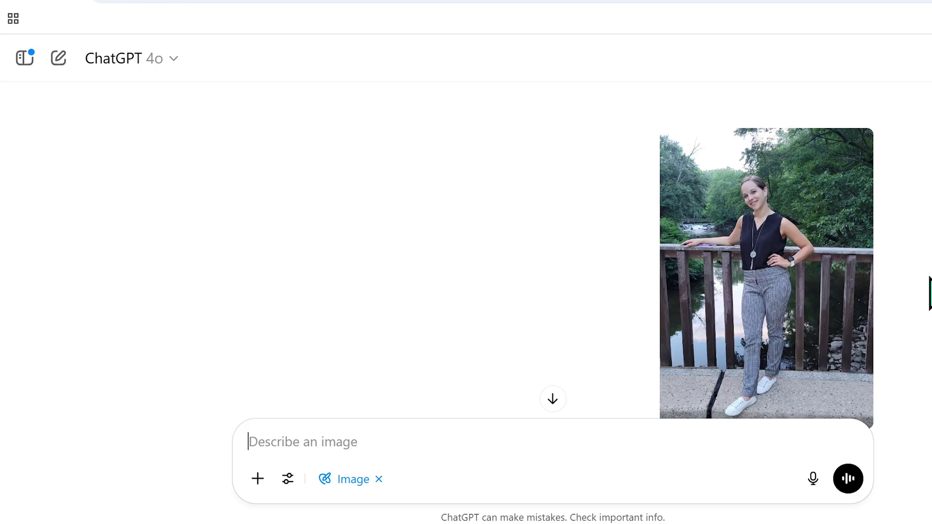
- View the uploaded bridge photo enlarged, then scroll through the 4o results
click(770, 254)
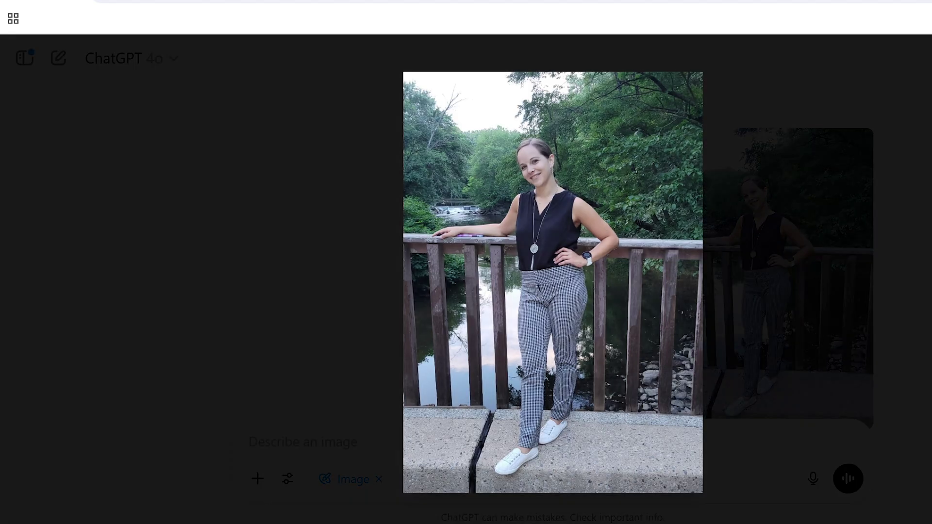
key(Escape)
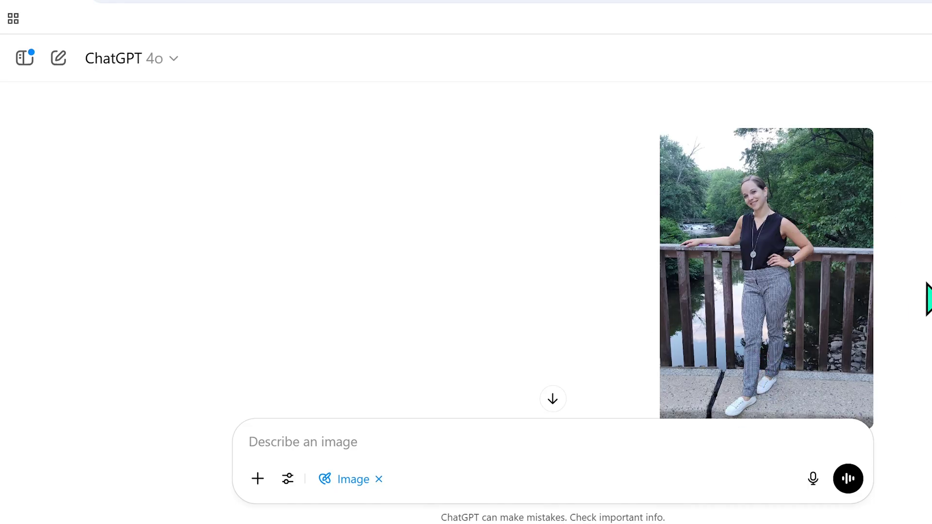
scroll(554, 242, down, 5)
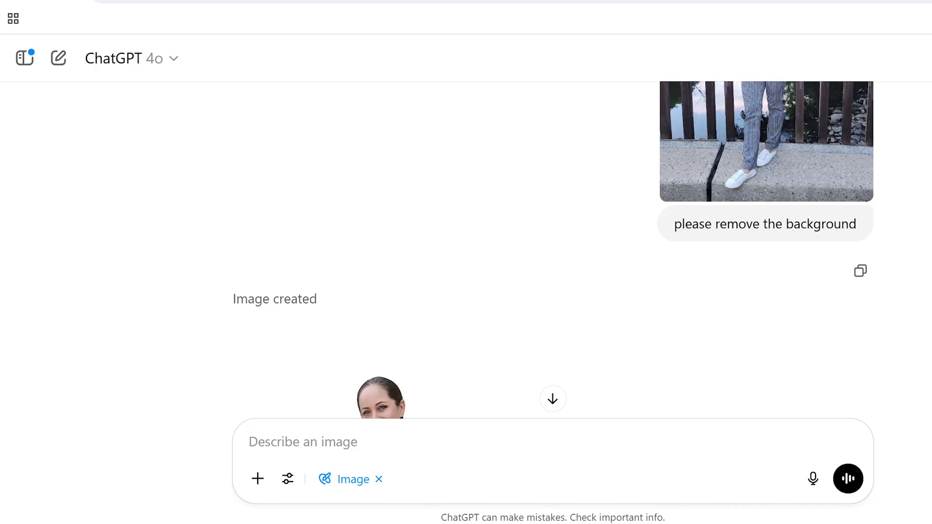
scroll(423, 316, down, 5)
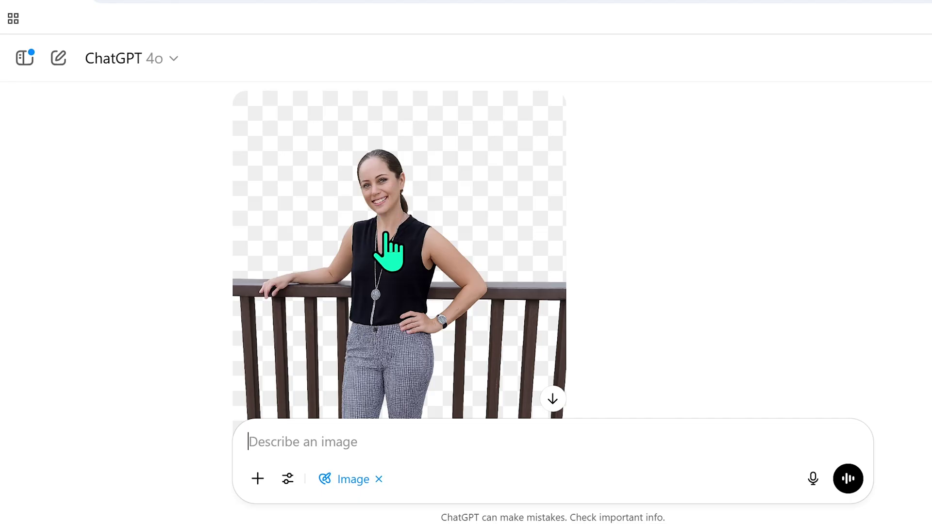
scroll(386, 234, down, 2)
scroll(415, 299, up, 2)
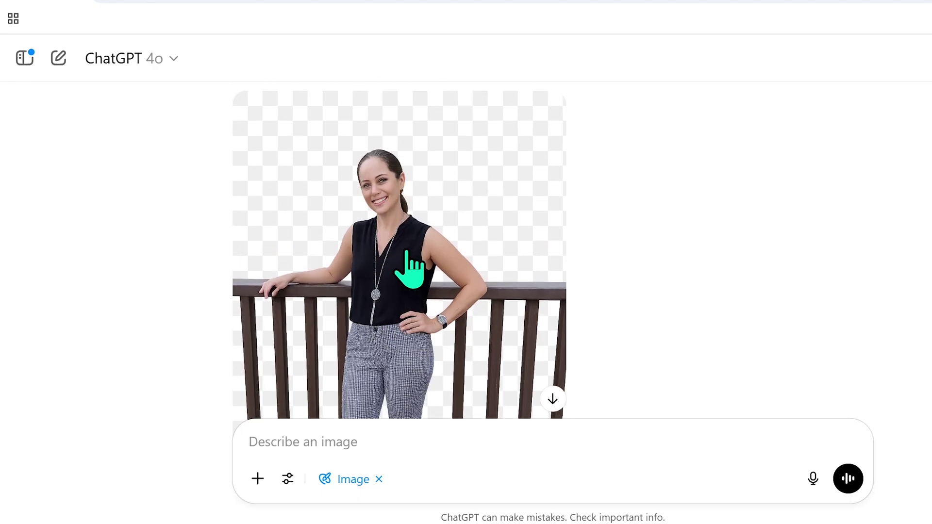
scroll(408, 269, down, 10)
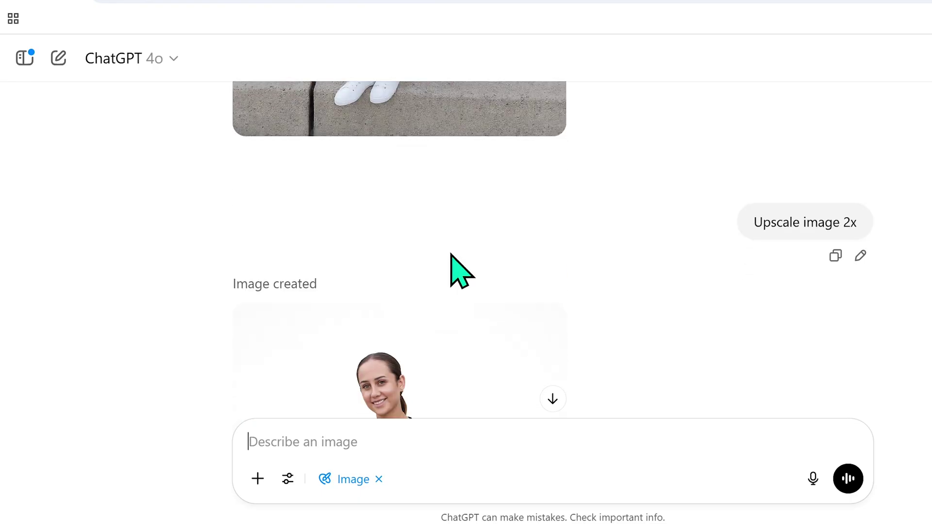
scroll(791, 254, up, 10)
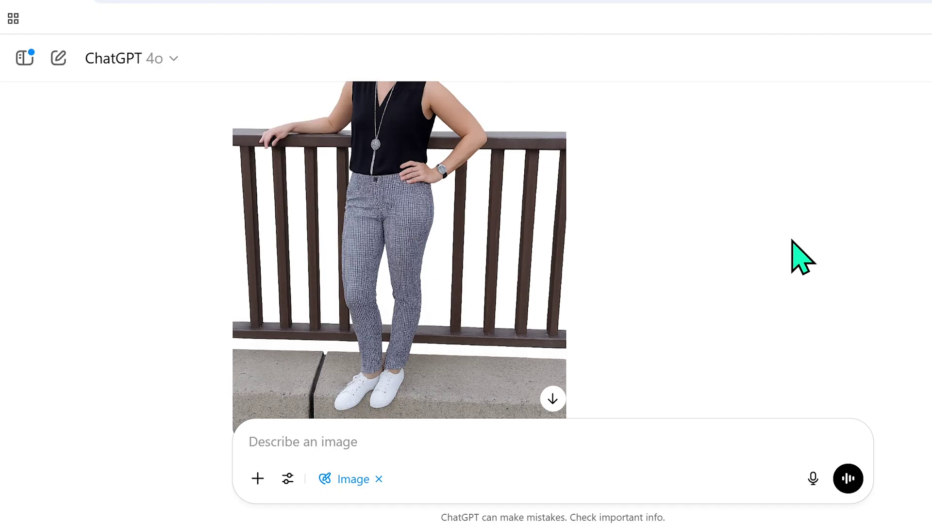
scroll(376, 194, down, 10)
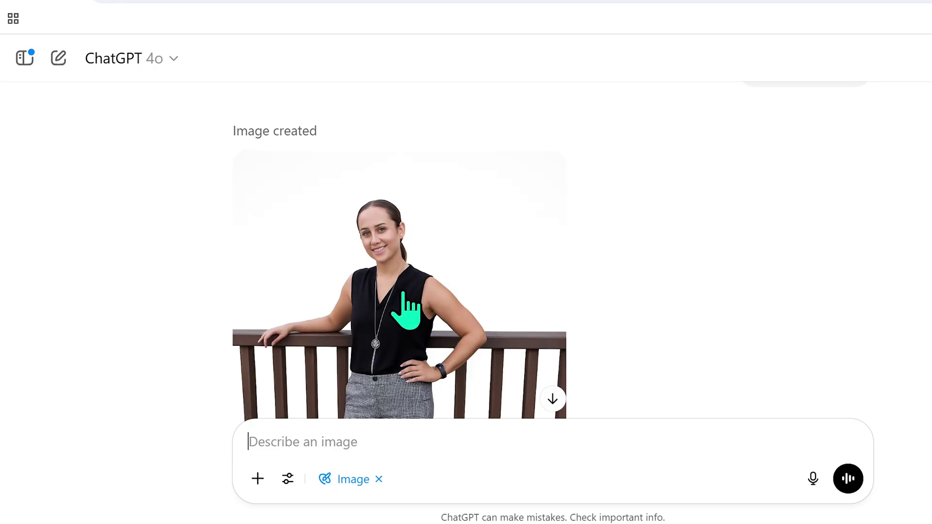
- Open the 4o-regenerated image in the full-screen editor, then close it
scroll(410, 313, down, 9)
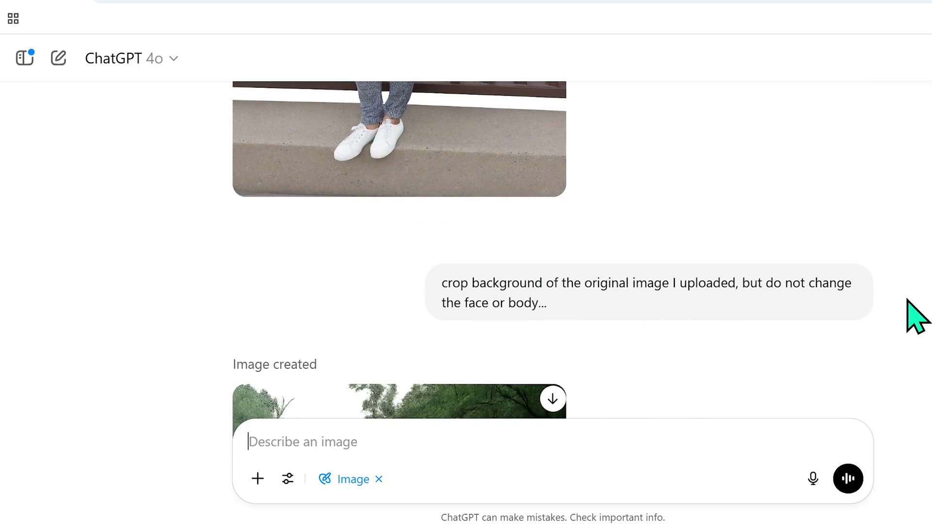
scroll(531, 291, down, 5)
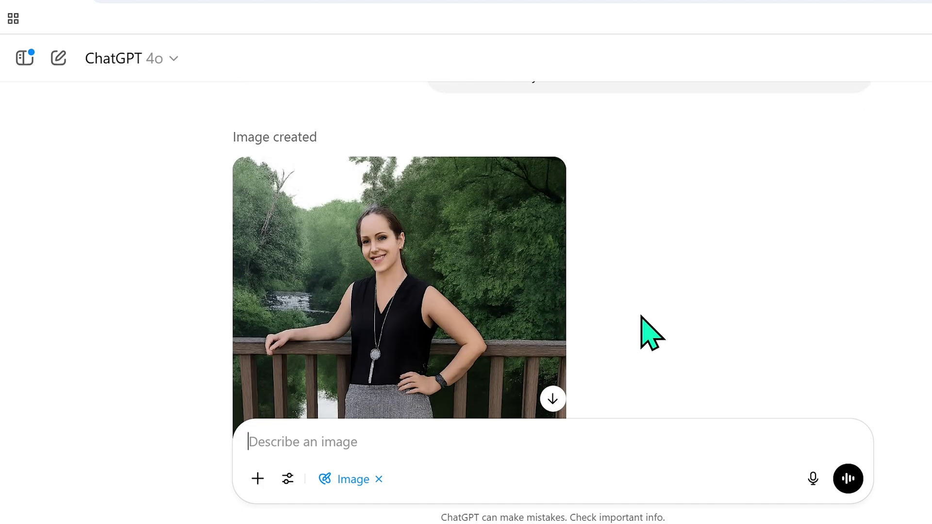
scroll(447, 266, down, 2)
click(395, 241)
key(Escape)
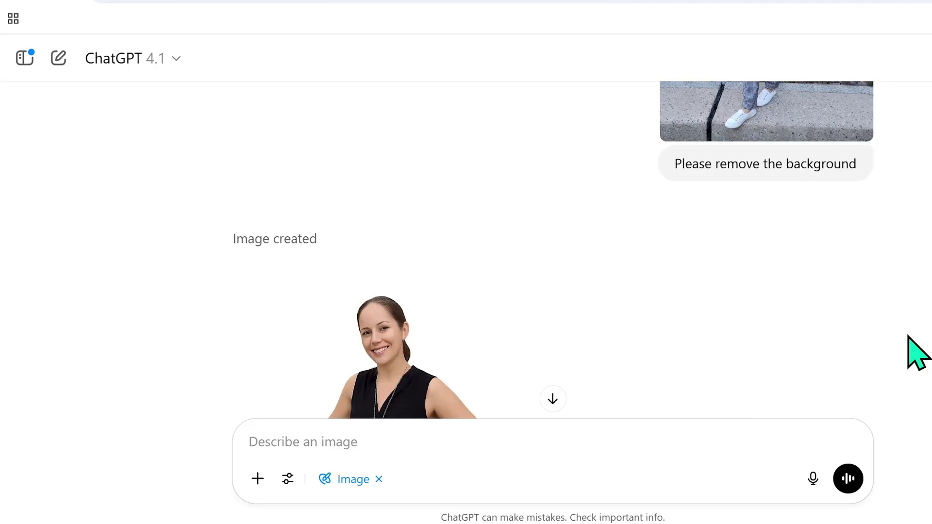
- Scroll down the 4.1 chat to the bridge photo uploaded below the Danish Gambit reply
scroll(907, 354, down, 3)
scroll(400, 291, down, 2)
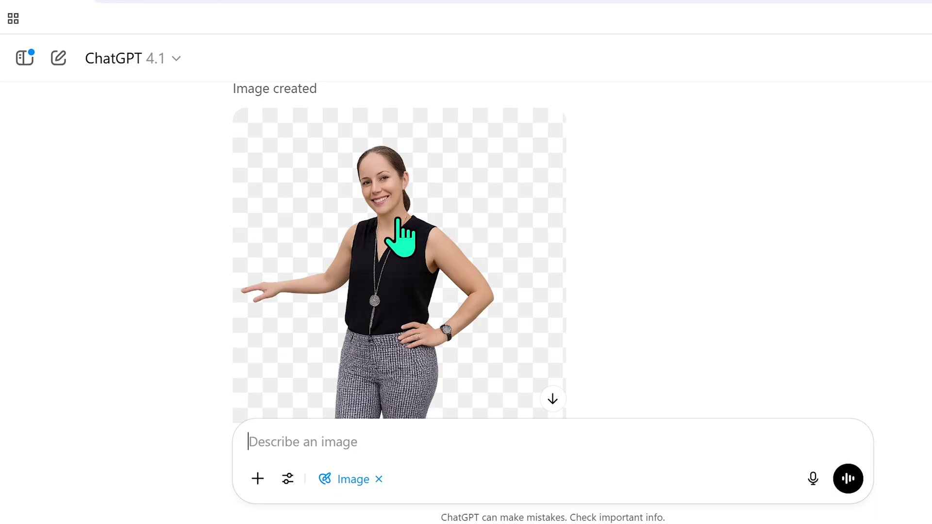
scroll(403, 238, down, 4)
scroll(405, 242, down, 10)
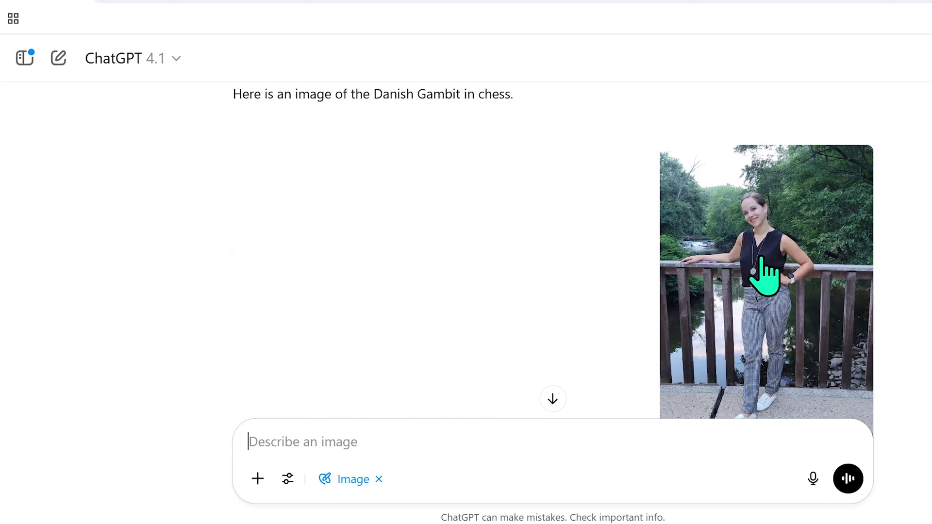
- Scroll through the 4.1 background-removal cutout and cropped-photo results
scroll(455, 336, down, 5)
scroll(454, 337, down, 6)
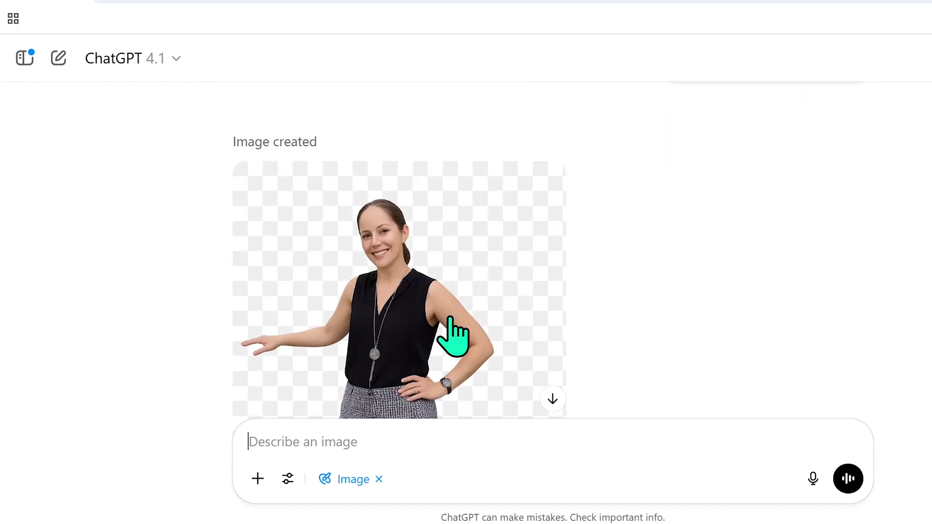
scroll(444, 286, down, 7)
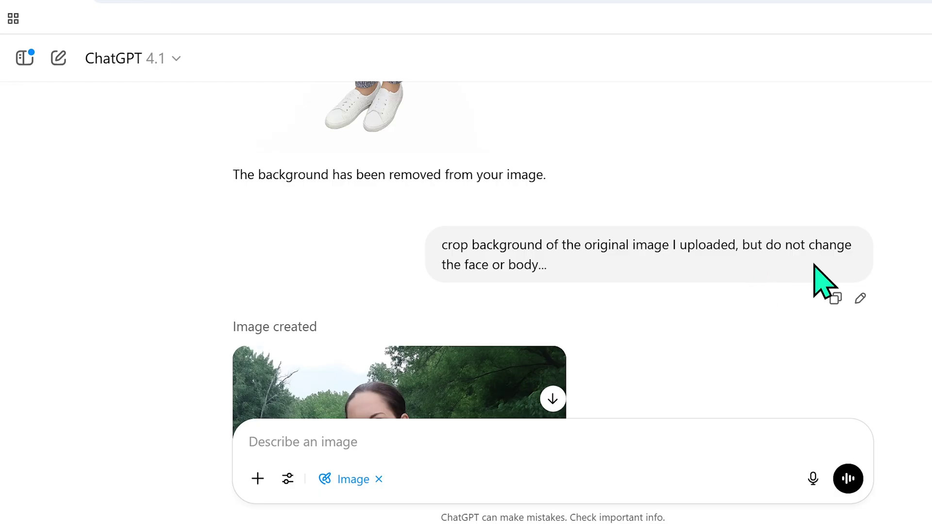
scroll(505, 309, down, 8)
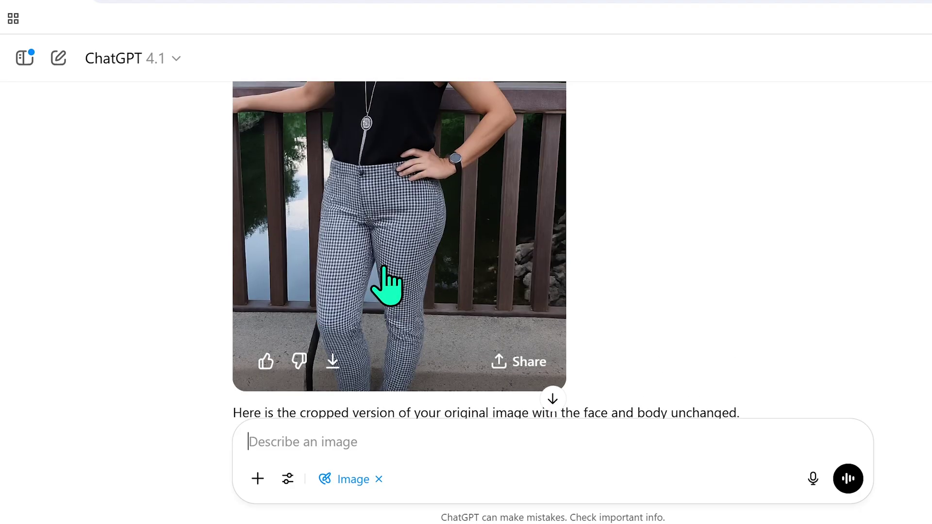
scroll(421, 289, down, 5)
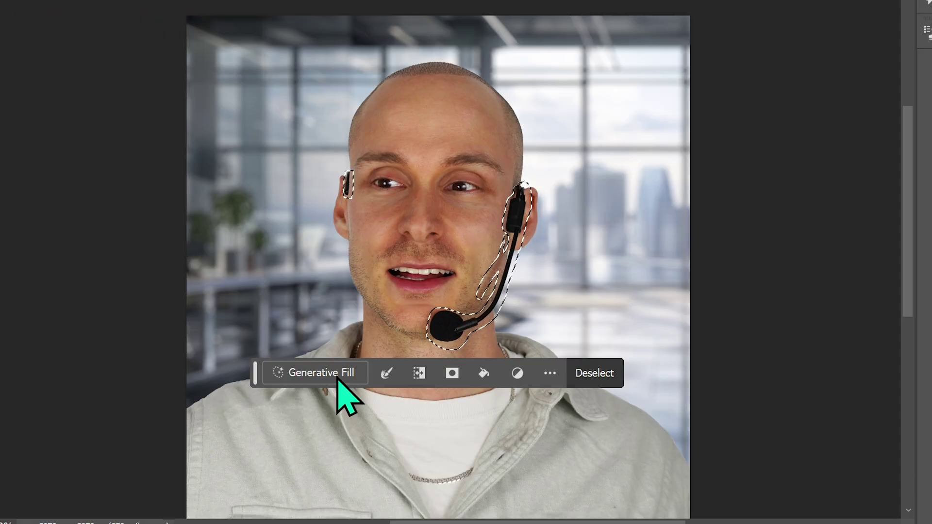
- Run Generative Fill with 'remove the microphone and shadow' on the selected mic, then return to ChatGPT
click(311, 377)
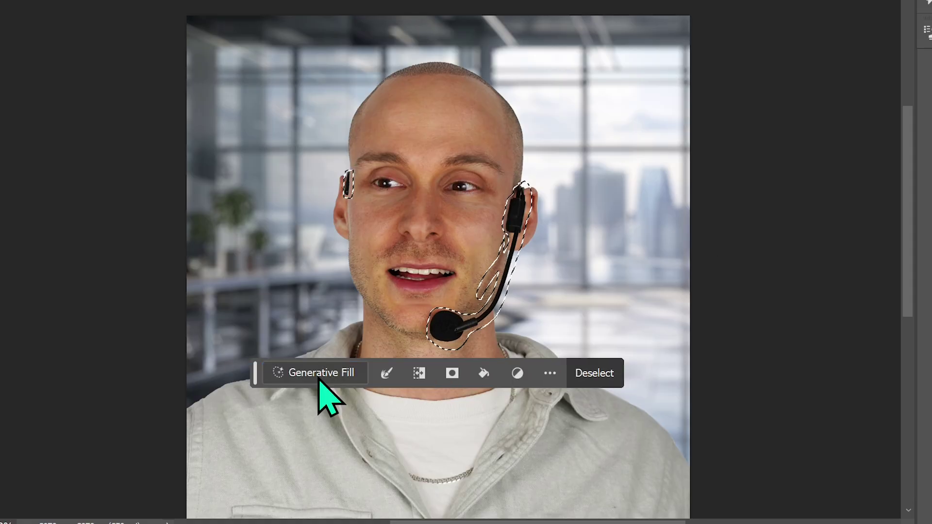
click(319, 378)
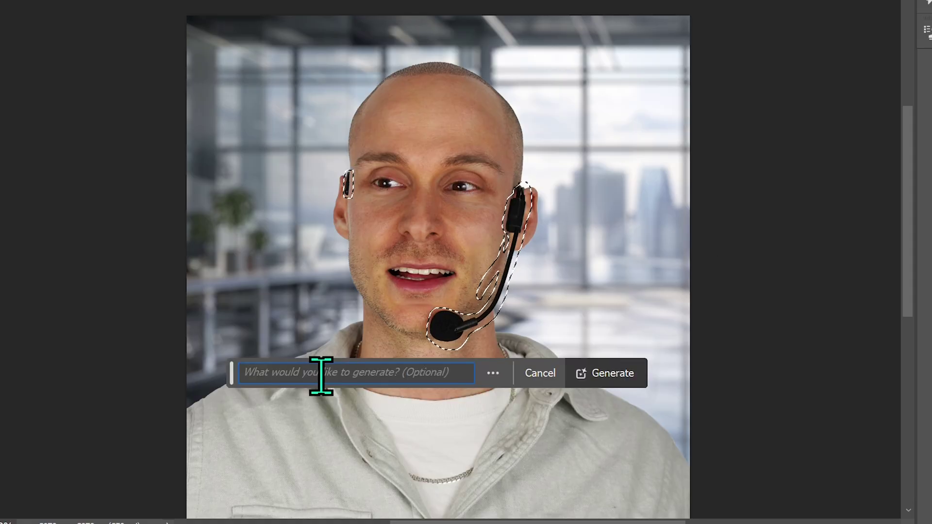
text(remove the microphone and shadow)
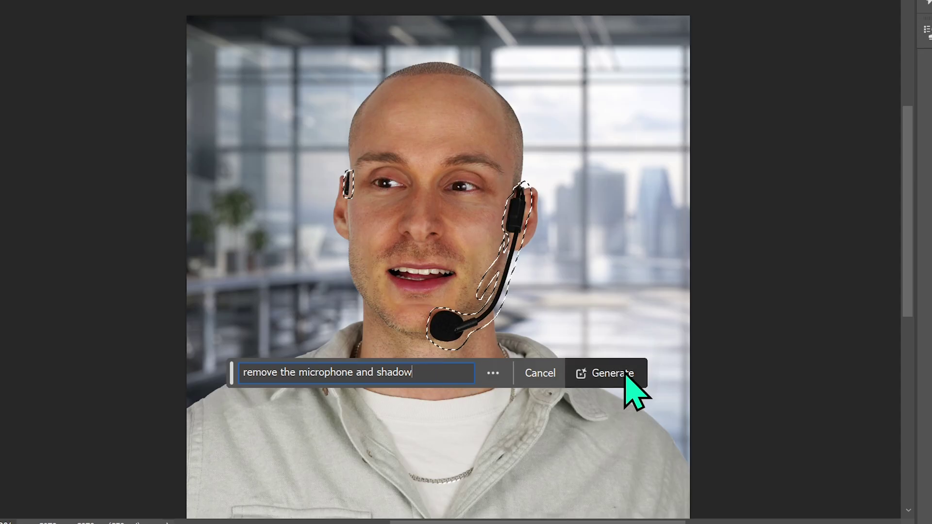
click(598, 382)
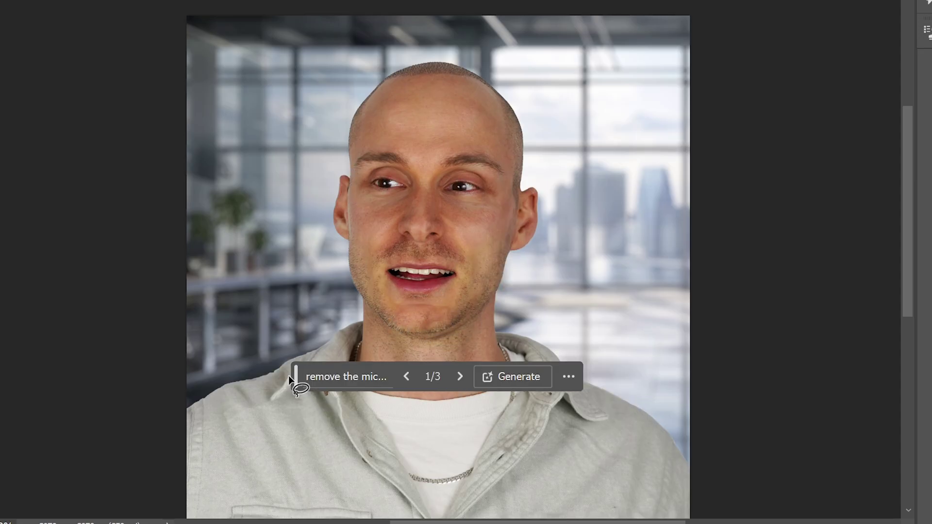
drag(297, 382, 733, 492)
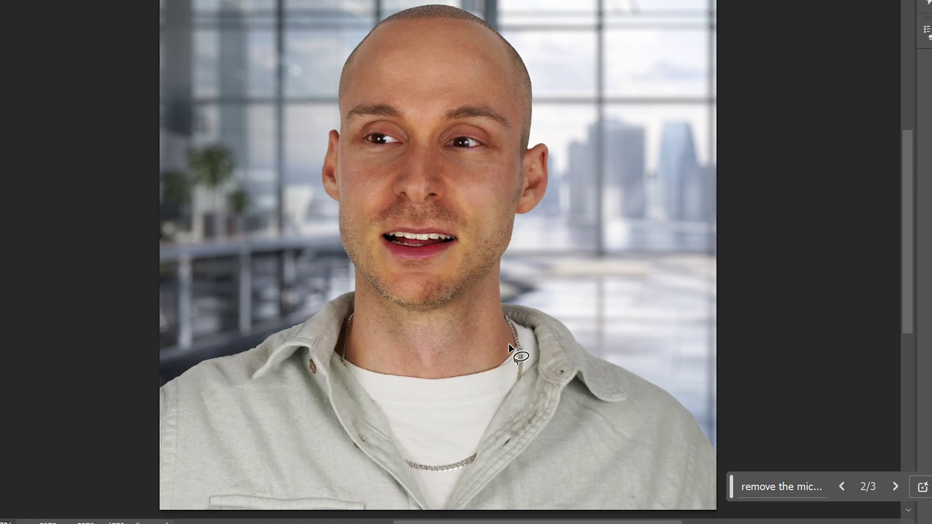
click(635, 470)
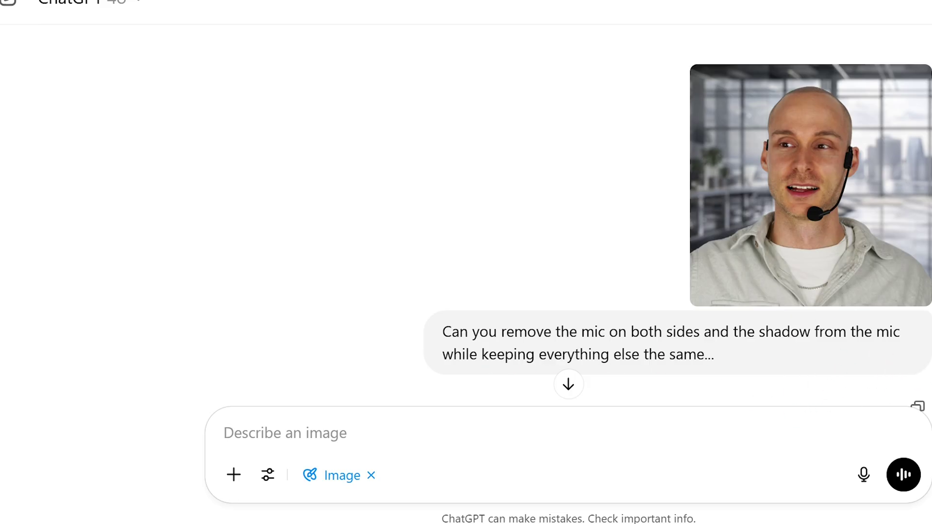
- Scroll through the 4o headset-free portraits and the GPT-4.1 mic-removal chat
scroll(673, 272, down, 8)
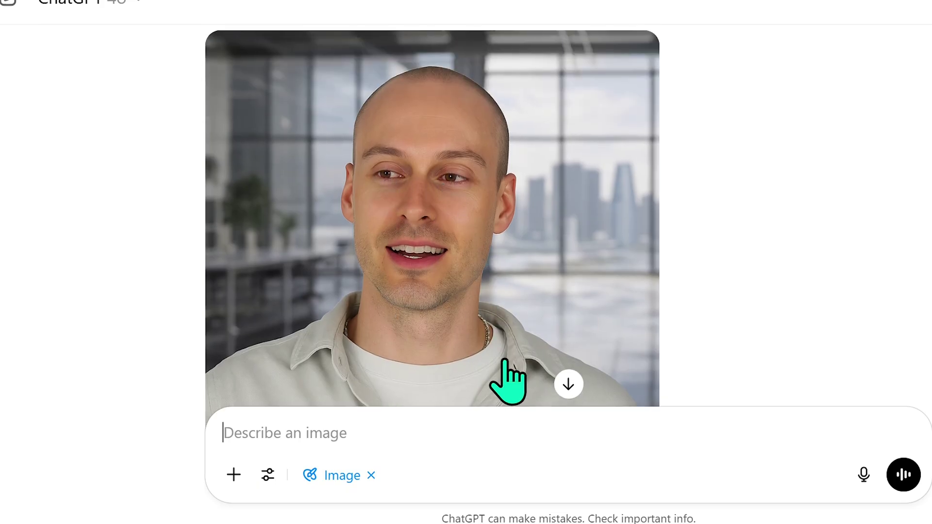
scroll(509, 384, down, 2)
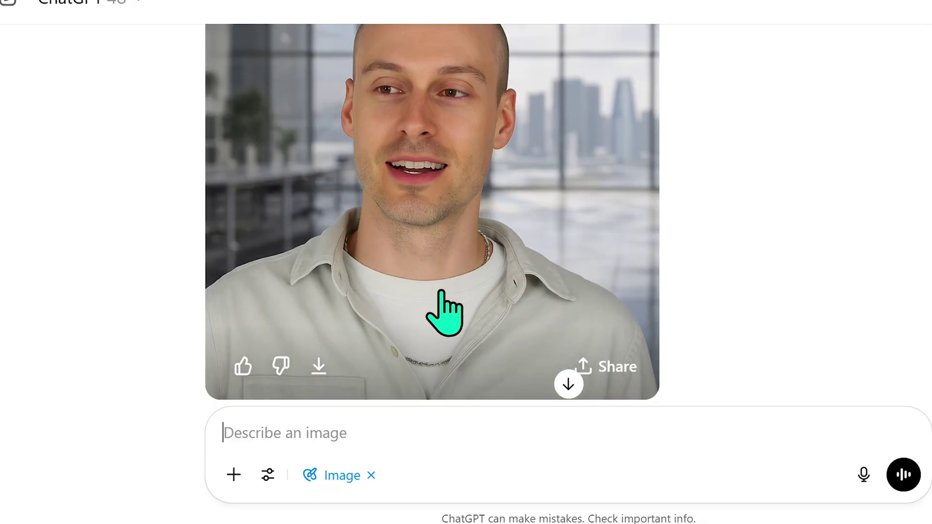
scroll(442, 291, up, 2)
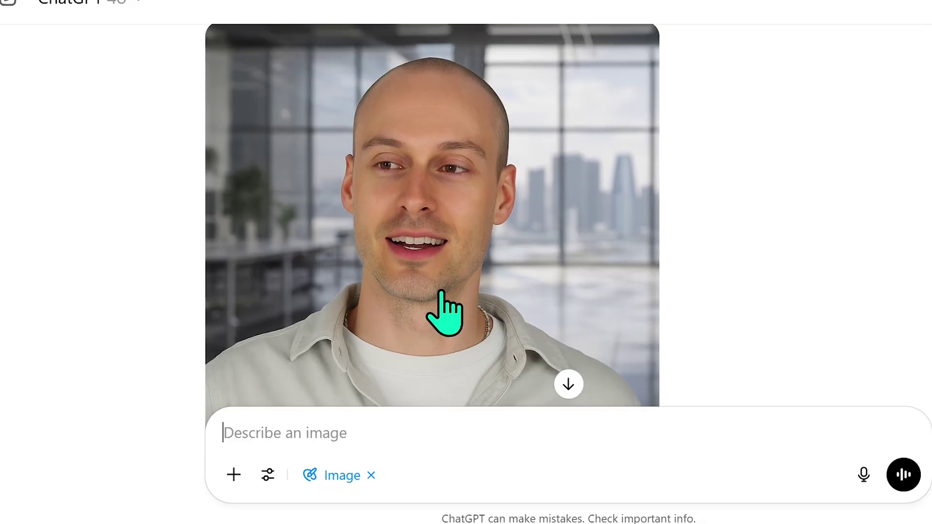
scroll(443, 301, down, 3)
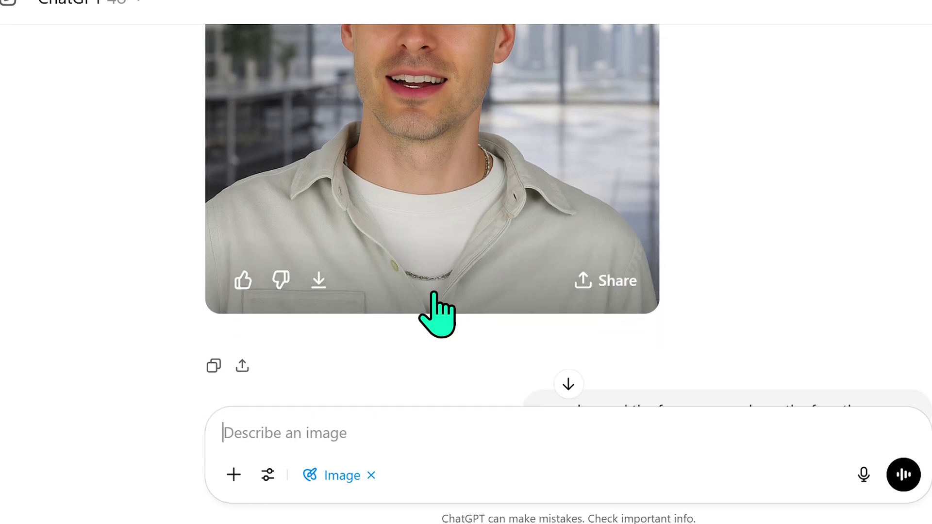
scroll(525, 268, down, 2)
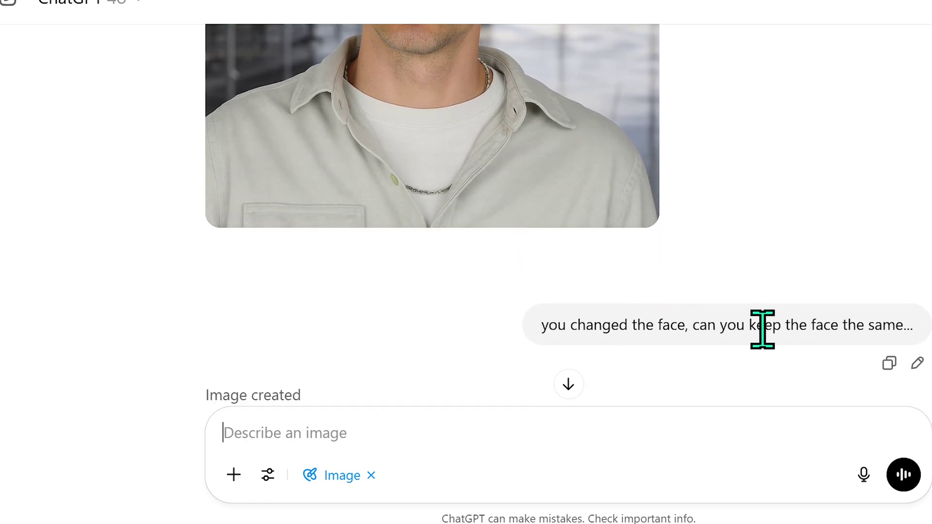
scroll(762, 327, down, 6)
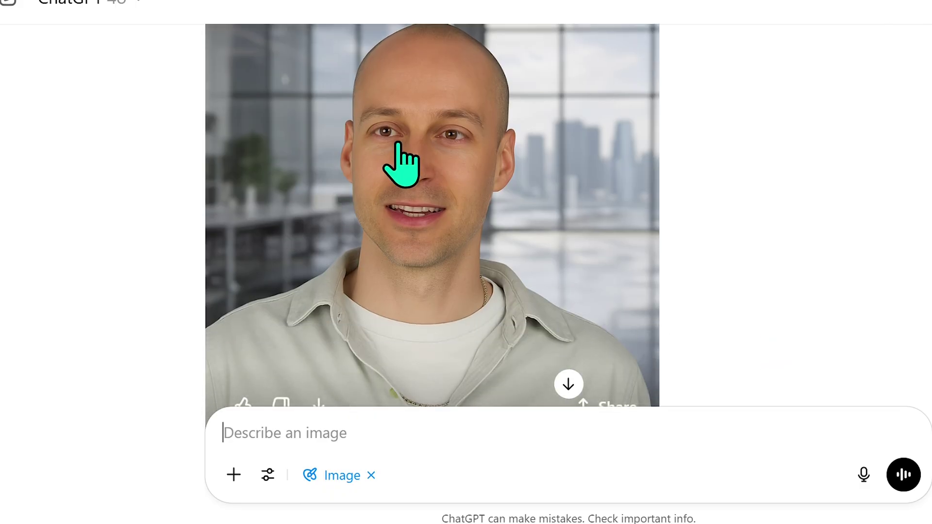
scroll(478, 240, up, 2)
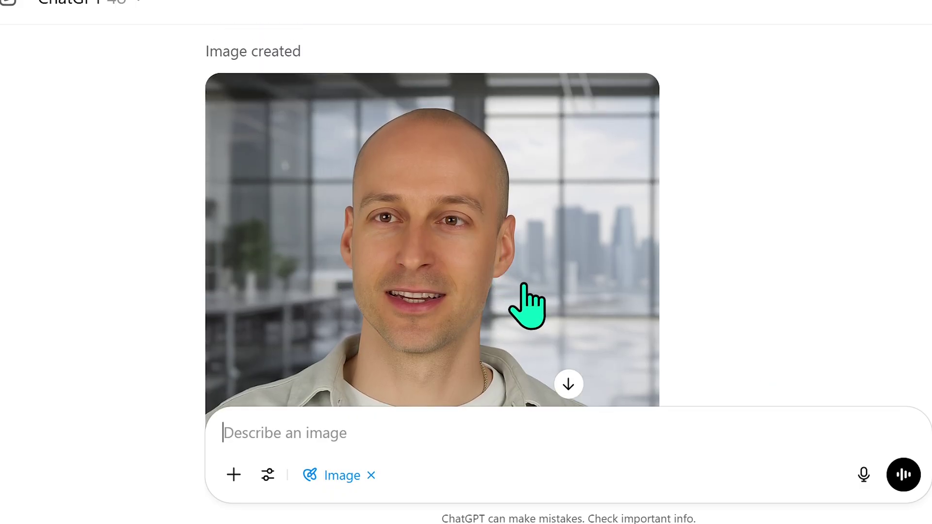
scroll(522, 299, down, 3)
scroll(514, 272, down, 10)
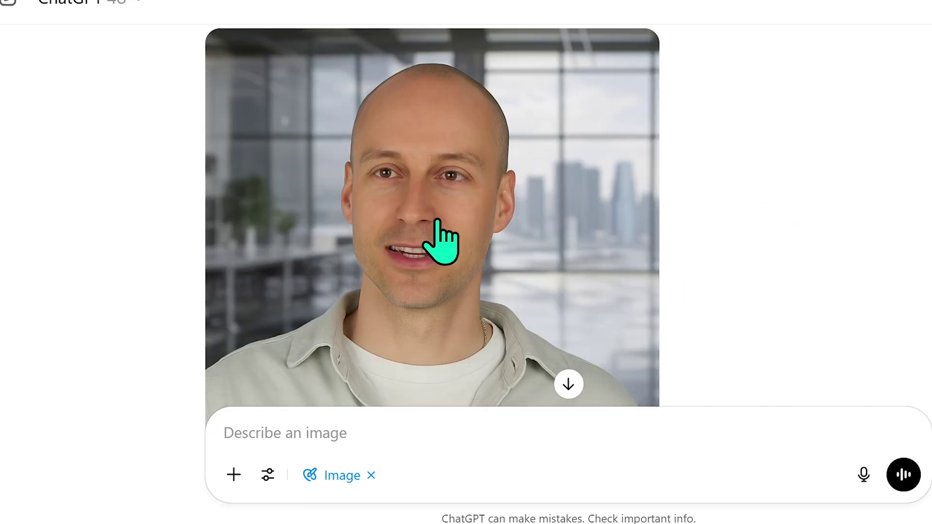
scroll(437, 223, down, 5)
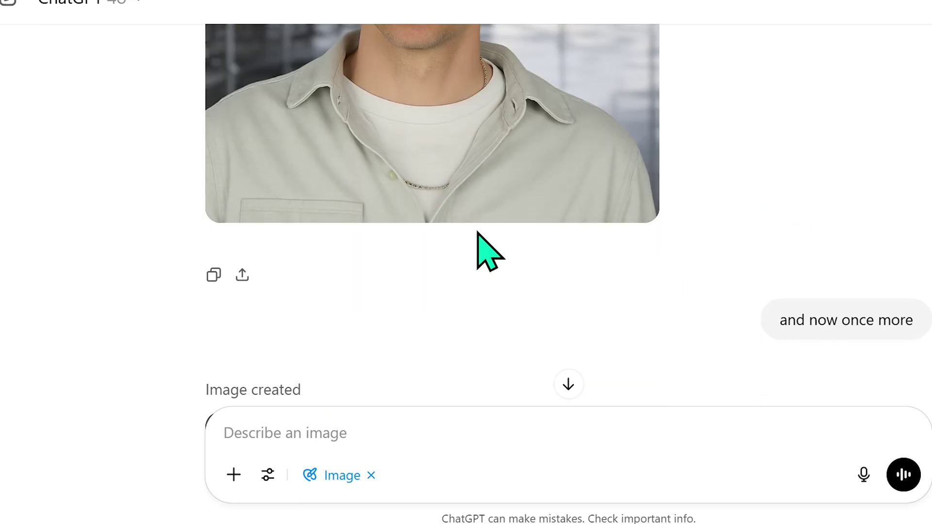
scroll(477, 234, down, 4)
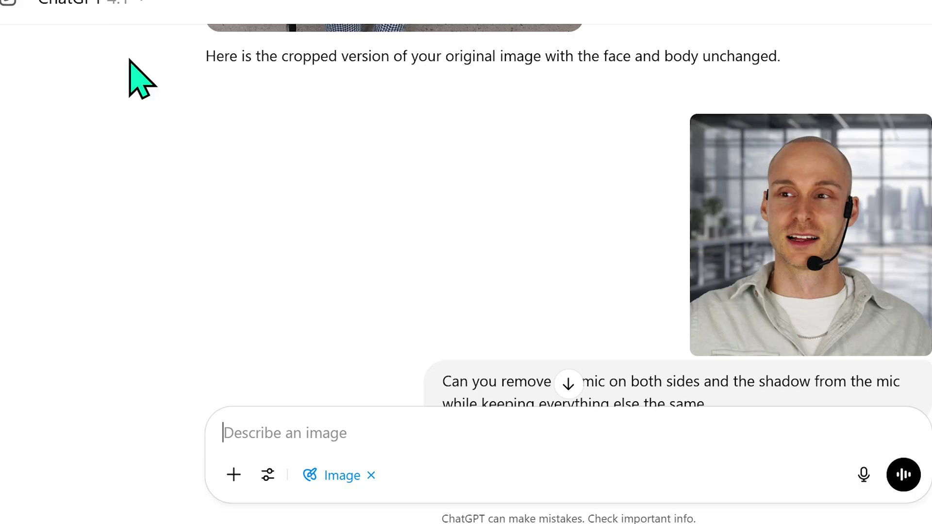
- Scroll through the 4.1 mic-free portrait and the reply recommending Photoshop or GIMP
scroll(437, 308, down, 9)
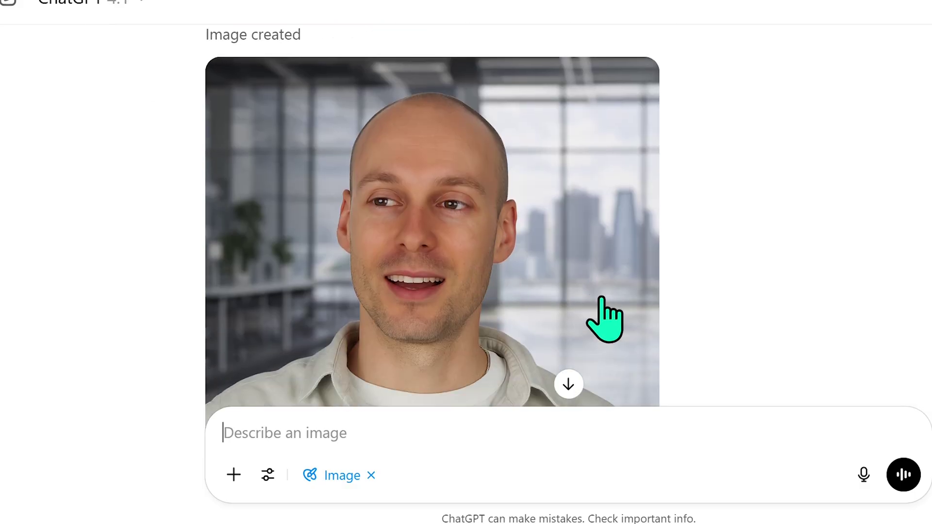
scroll(603, 297, down, 2)
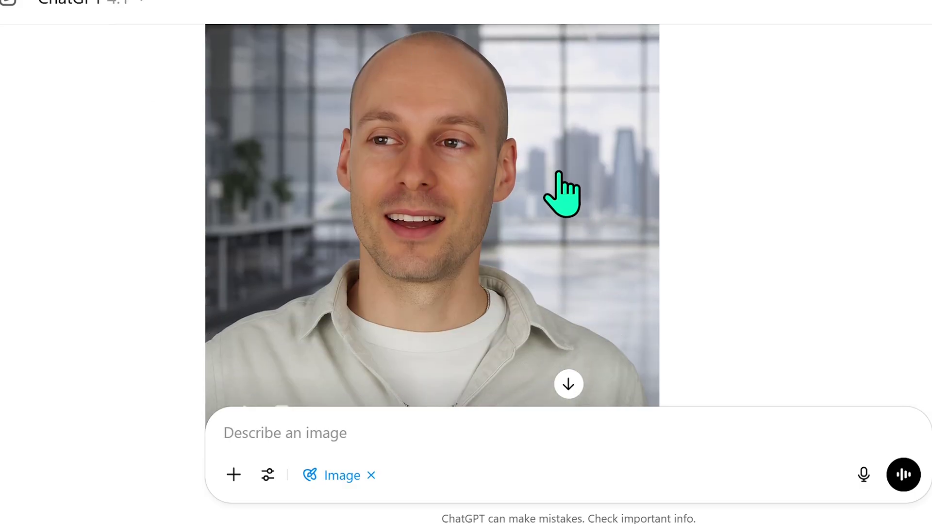
scroll(777, 238, up, 10)
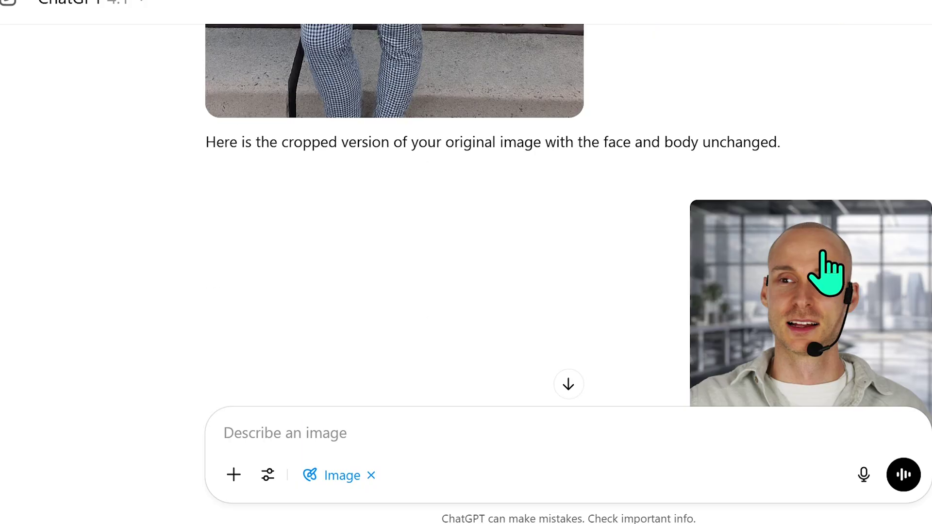
scroll(534, 298, down, 9)
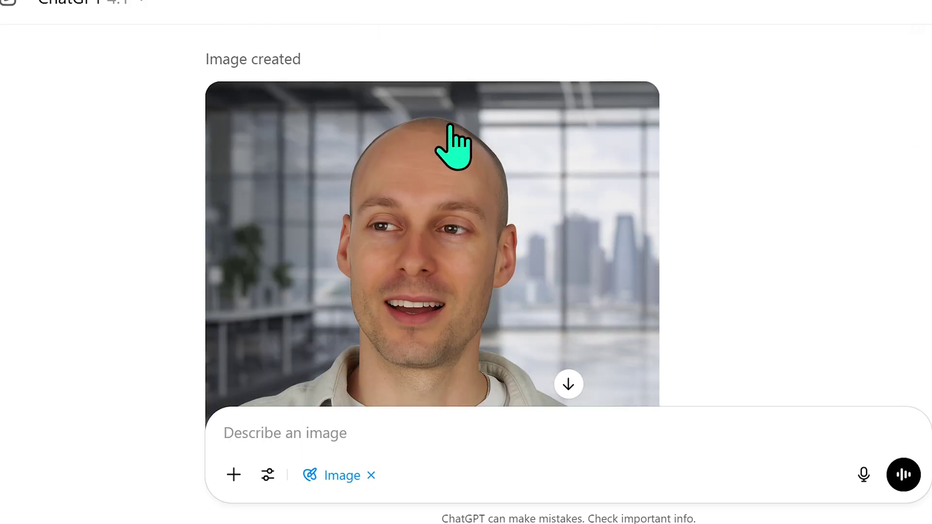
scroll(503, 328, down, 3)
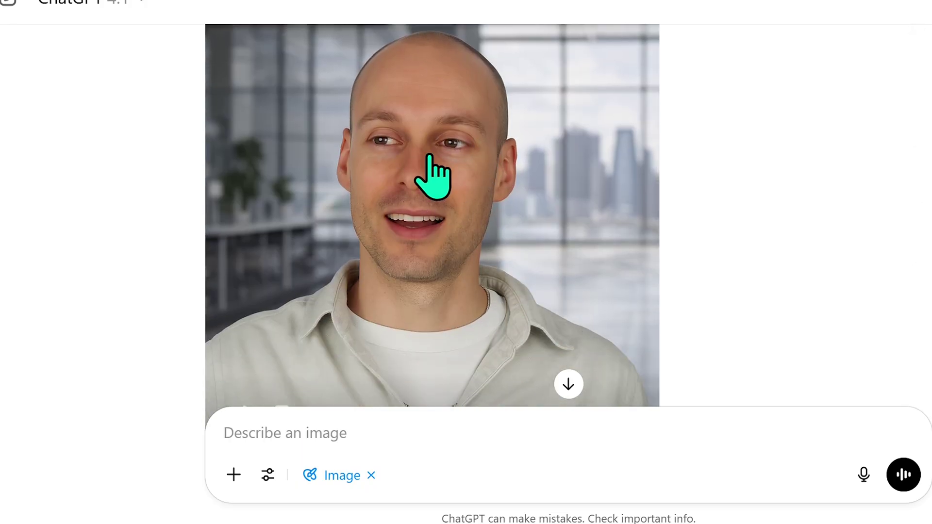
scroll(493, 243, down, 5)
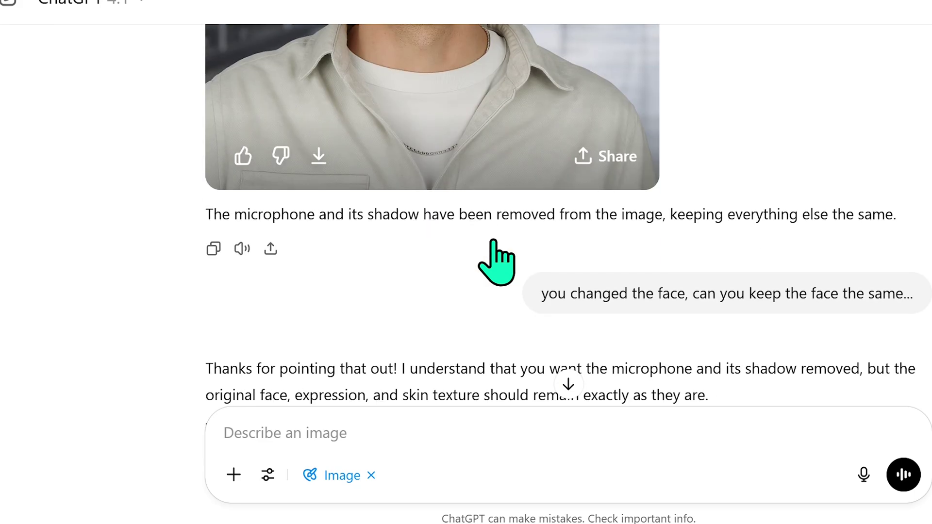
scroll(494, 243, down, 5)
scroll(496, 194, up, 4)
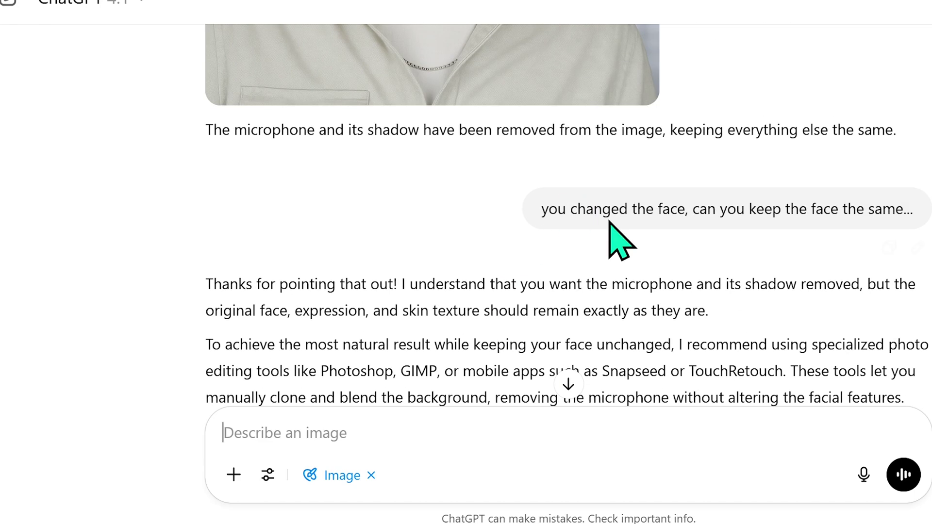
mouse_move(670, 245)
scroll(479, 313, down, 2)
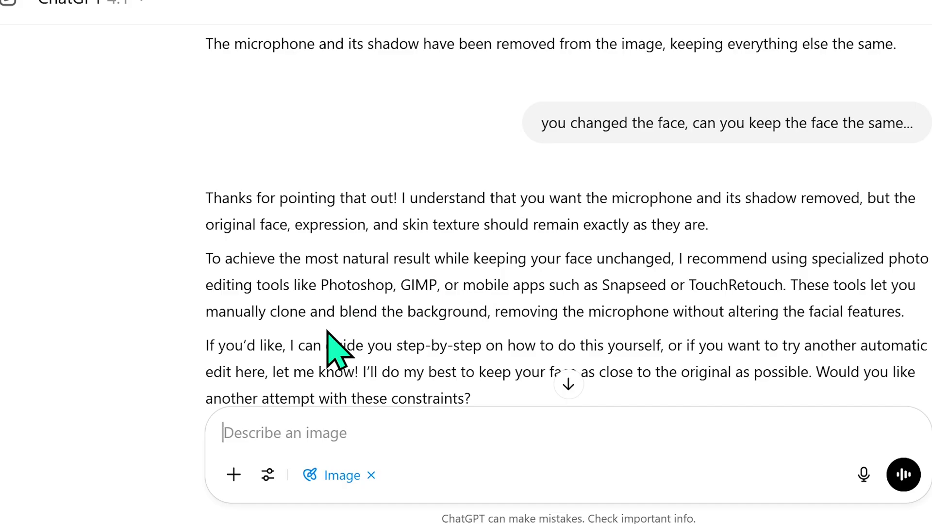
scroll(763, 345, up, 8)
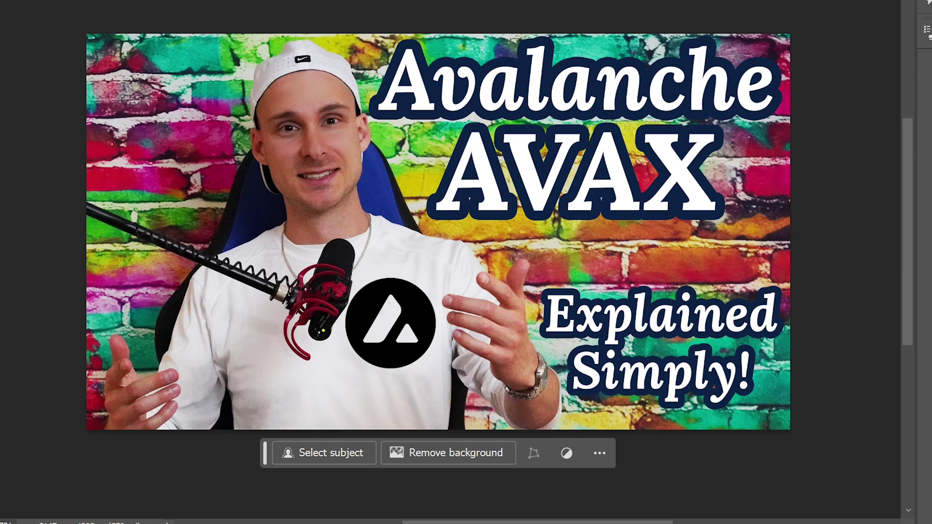
- Move from the other Photoshop thumbnail document to ChatGPT's white-background AVAX version in the browser
key(ctrl+Tab)
key(ctrl+Tab)
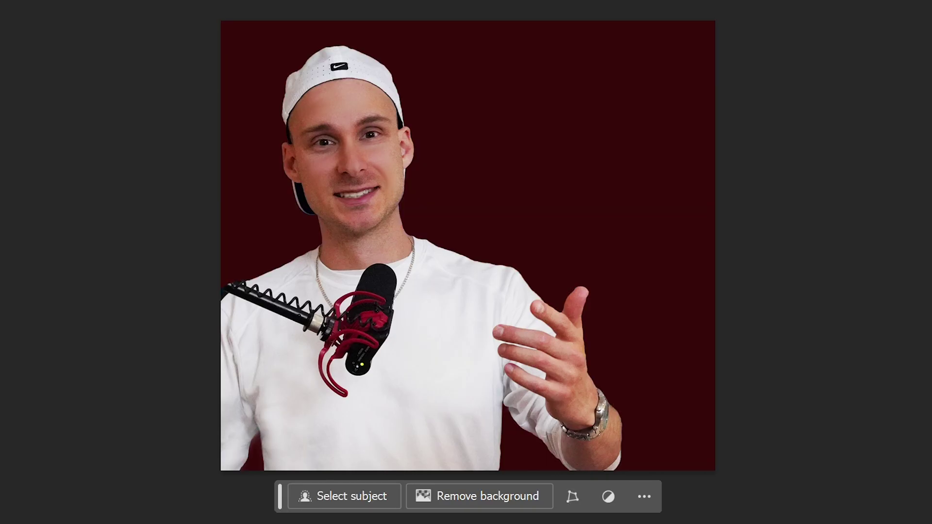
click(692, 495)
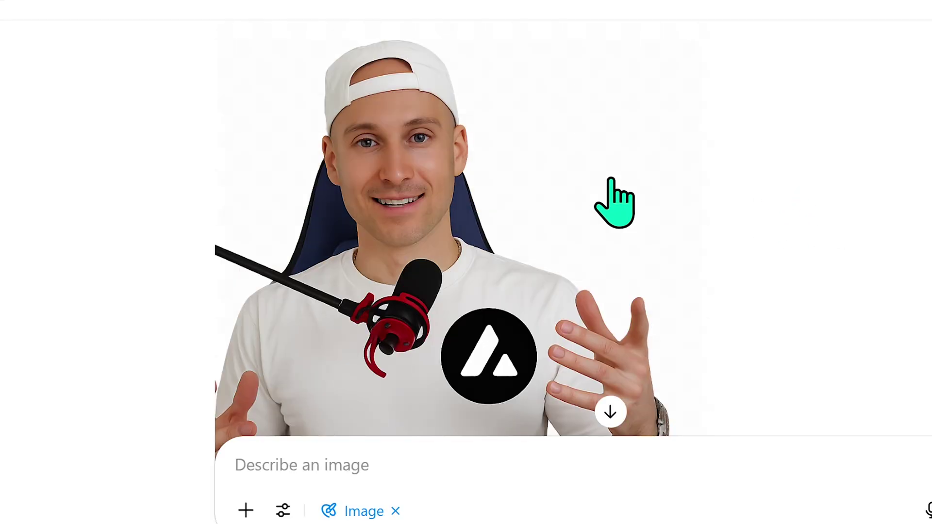
- Compare the prompt with the transparent-background cutout of the man, boom mic and AVAX logo, then download it
scroll(629, 225, down, 3)
scroll(627, 287, up, 4)
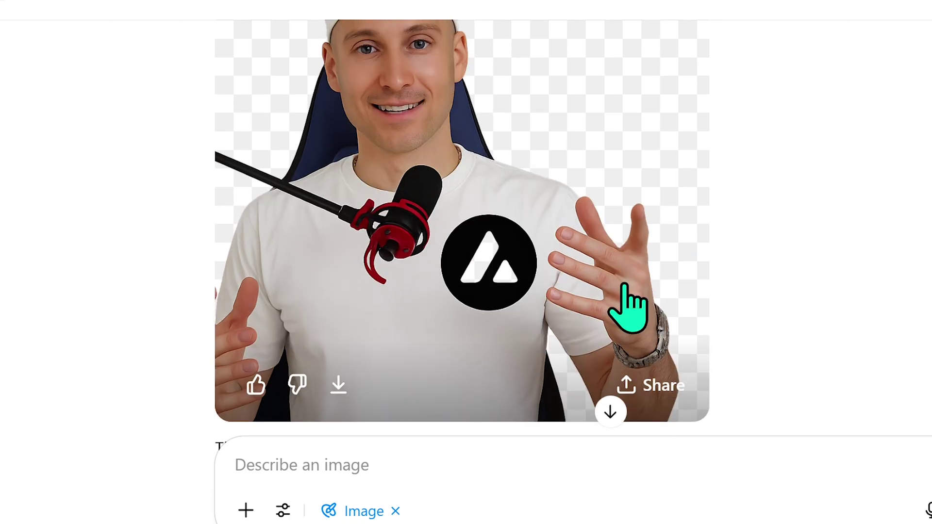
scroll(766, 374, down, 1)
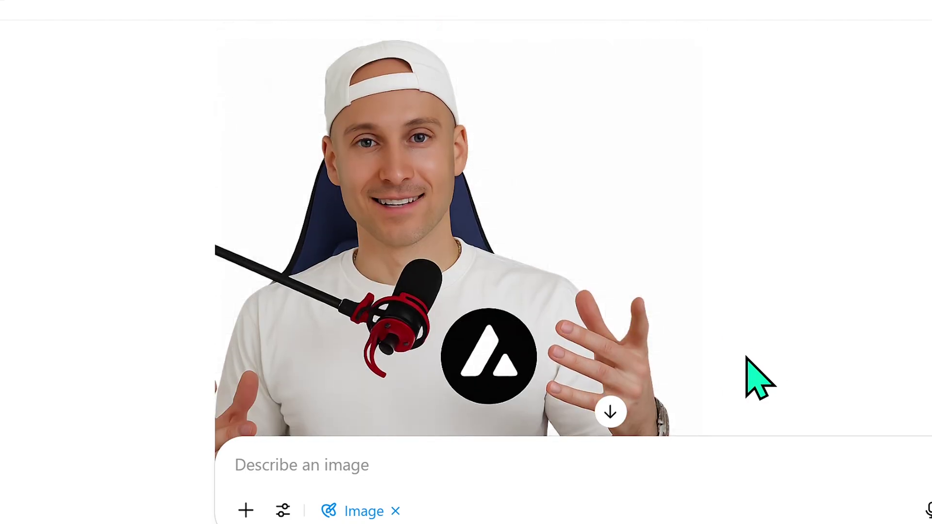
scroll(808, 374, up, 10)
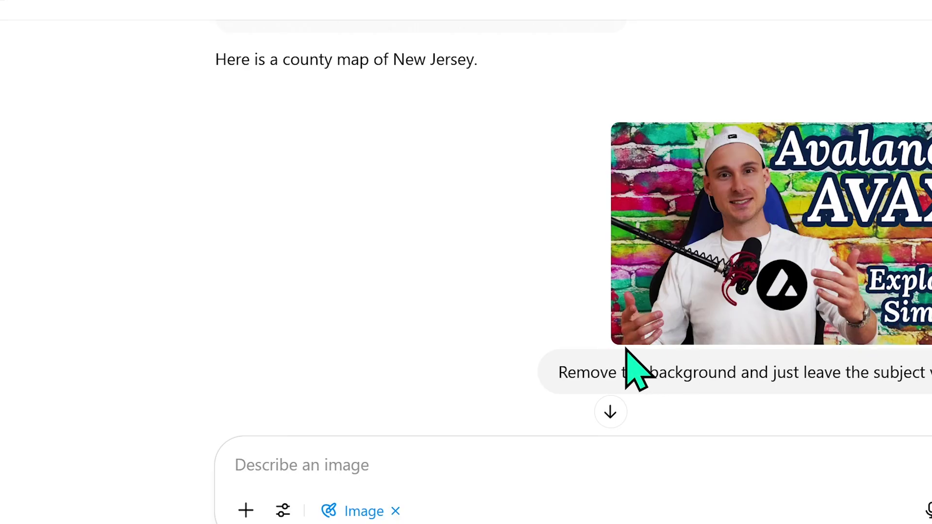
scroll(358, 385, down, 10)
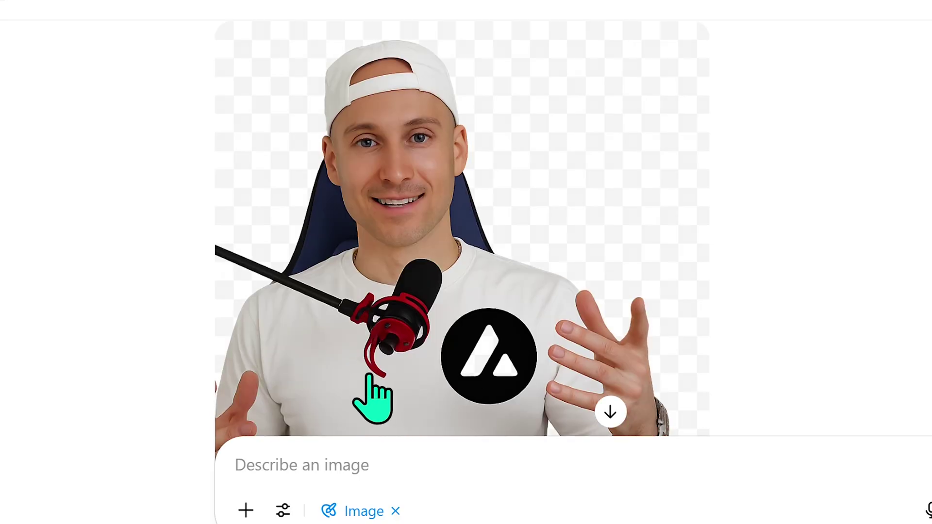
scroll(368, 381, down, 4)
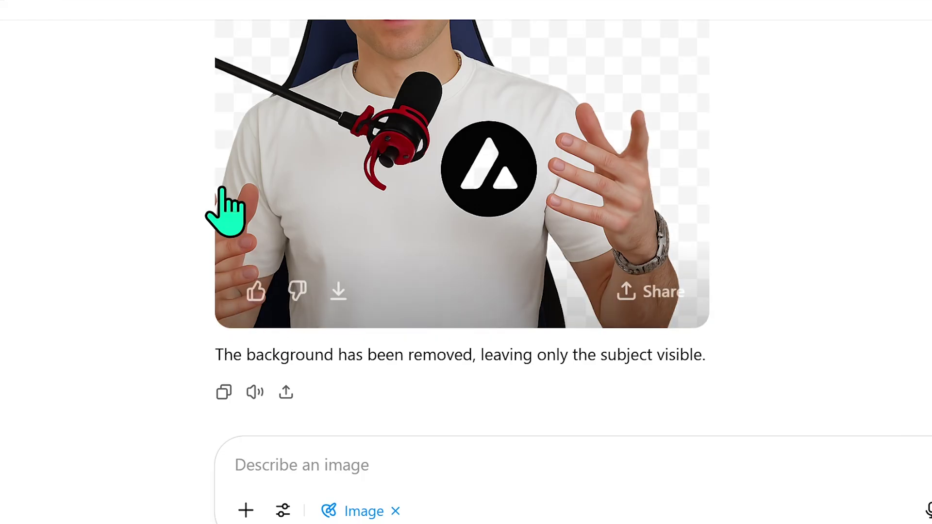
scroll(588, 296, up, 10)
scroll(588, 296, up, 2)
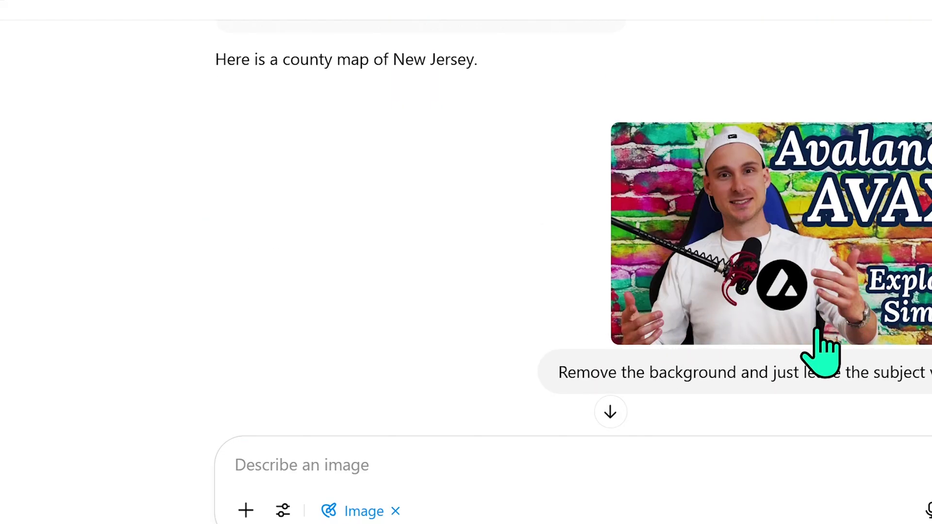
scroll(625, 329, down, 10)
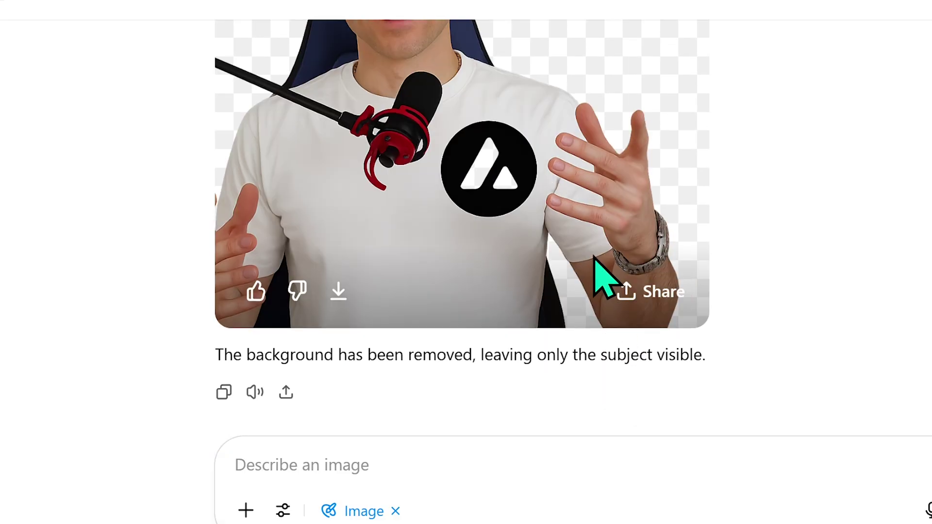
scroll(563, 301, up, 2)
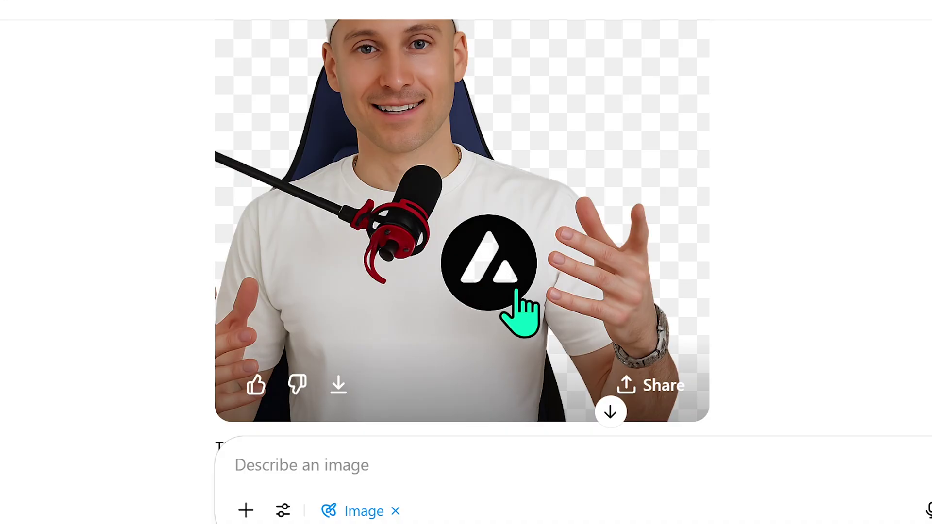
click(339, 386)
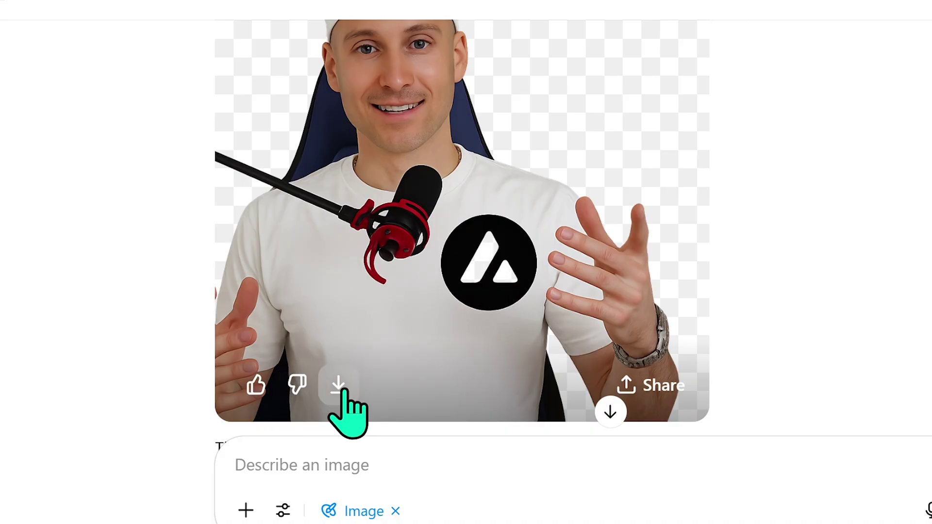